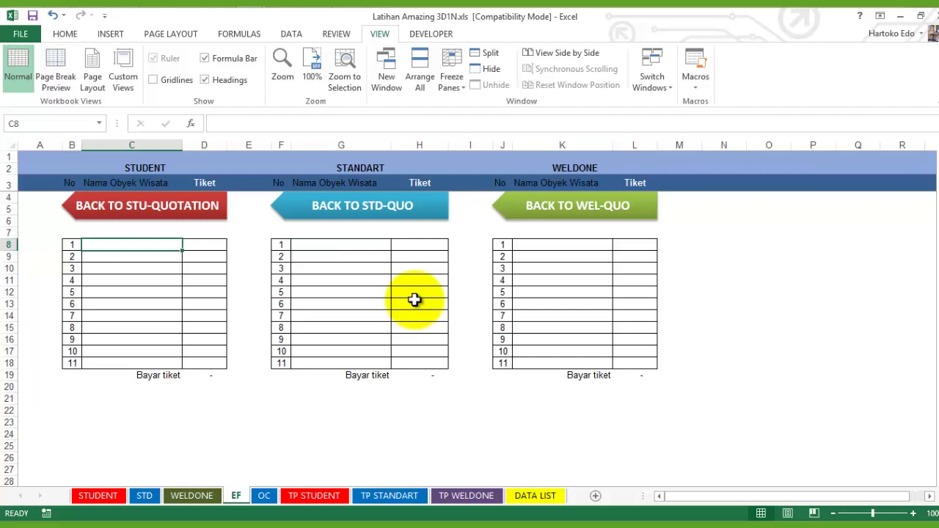
- Link the first attraction-name cell of the STUDENT table, C8, to the STANDART table with =G8
{"action": "type", "text": "="}
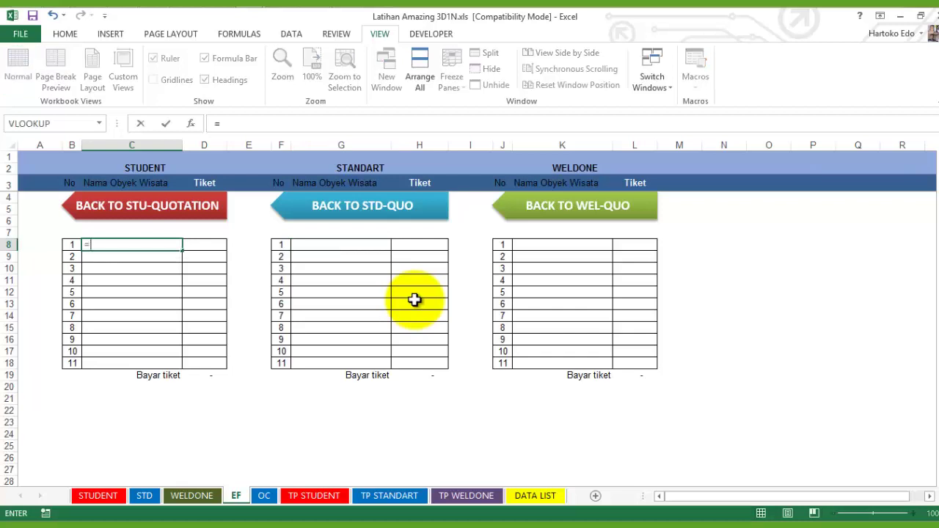
{"action": "key", "text": "Right"}
{"action": "key", "text": "Right"}
{"action": "key", "text": "Right"}
{"action": "key", "text": "Right"}
{"action": "key", "text": "Return"}
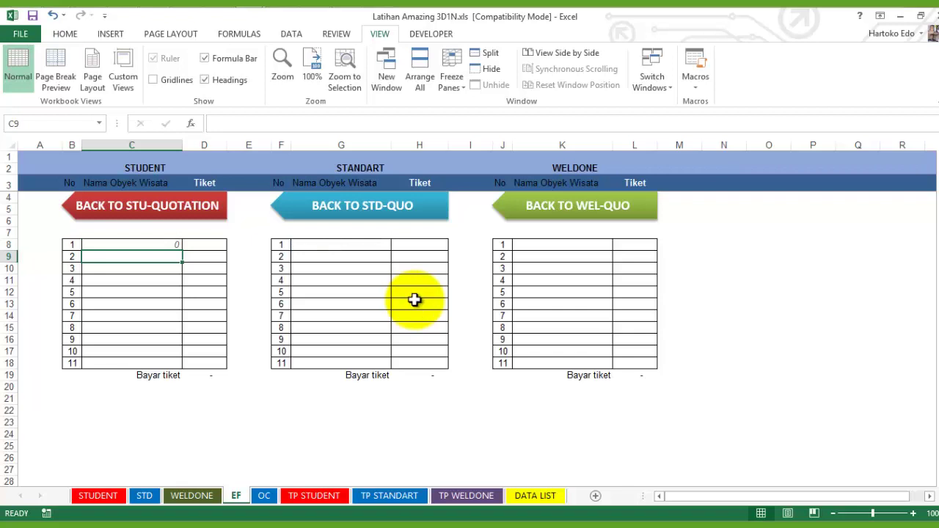
- Link the second STUDENT attraction-name cell, C9, to the matching STANDART cell with =G9
{"action": "type", "text": "="}
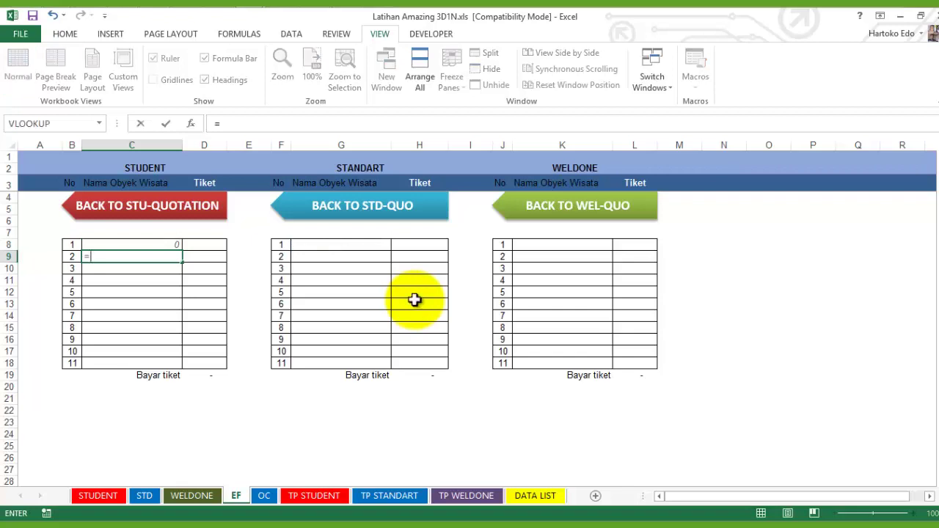
{"action": "key", "text": "Right"}
{"action": "key", "text": "Right"}
{"action": "key", "text": "Right"}
{"action": "key", "text": "Right"}
{"action": "key", "text": "Return"}
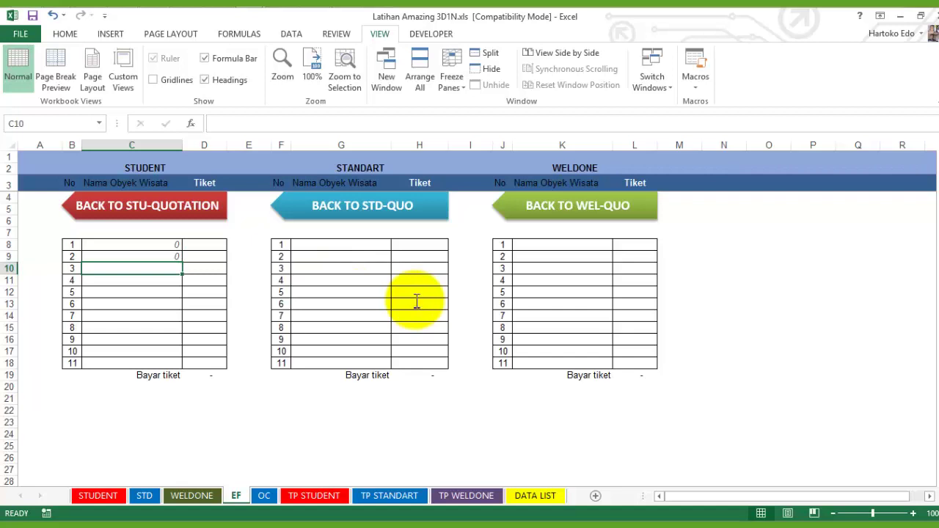
- Link the third STUDENT attraction-name cell, C10, to the matching STANDART cell with =G10
{"action": "type", "text": "="}
{"action": "key", "text": "Right"}
{"action": "key", "text": "Right"}
{"action": "key", "text": "Right"}
{"action": "key", "text": "Right"}
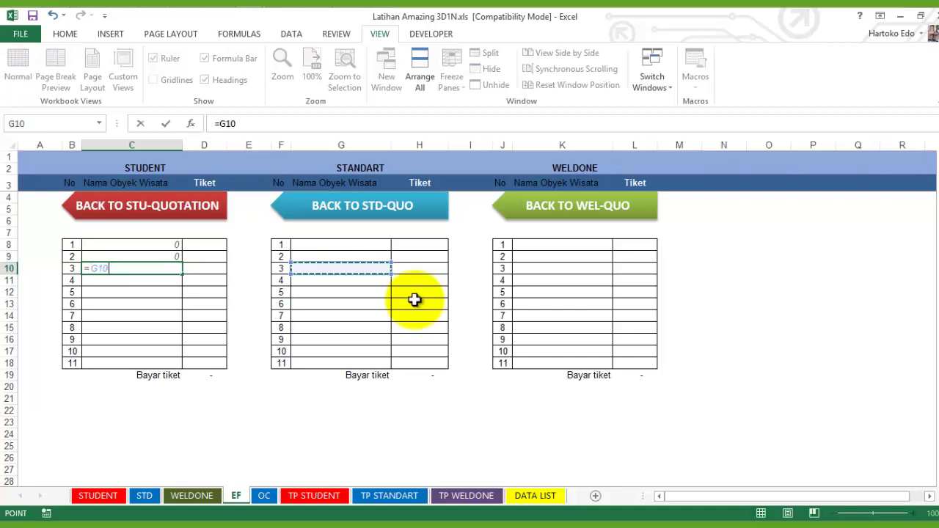
{"action": "key", "text": "Return"}
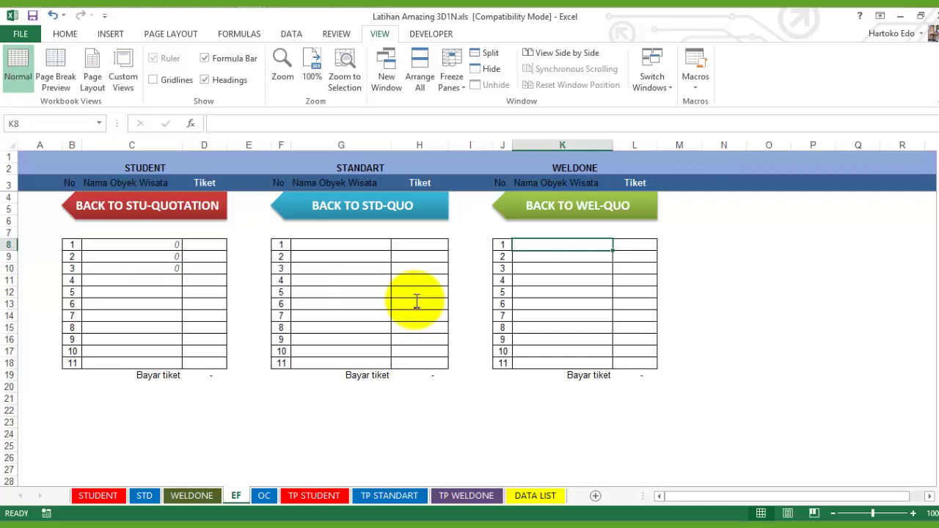
- Link the first attraction-name cell of the WELDONE table, K8, to the STANDART table with =G8
{"action": "type", "text": "="}
{"action": "key", "text": "Left"}
{"action": "key", "text": "Left"}
{"action": "key", "text": "Left"}
{"action": "key", "text": "Left"}
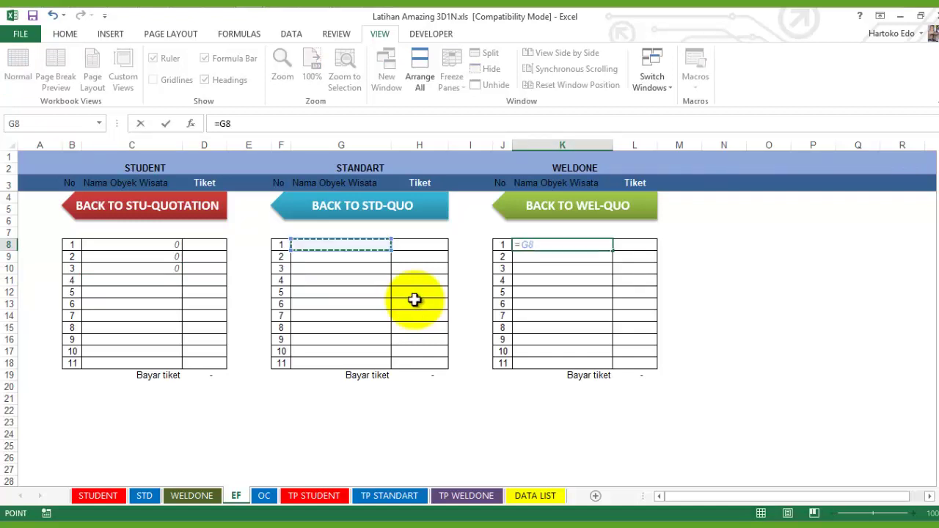
{"action": "key", "text": "Return"}
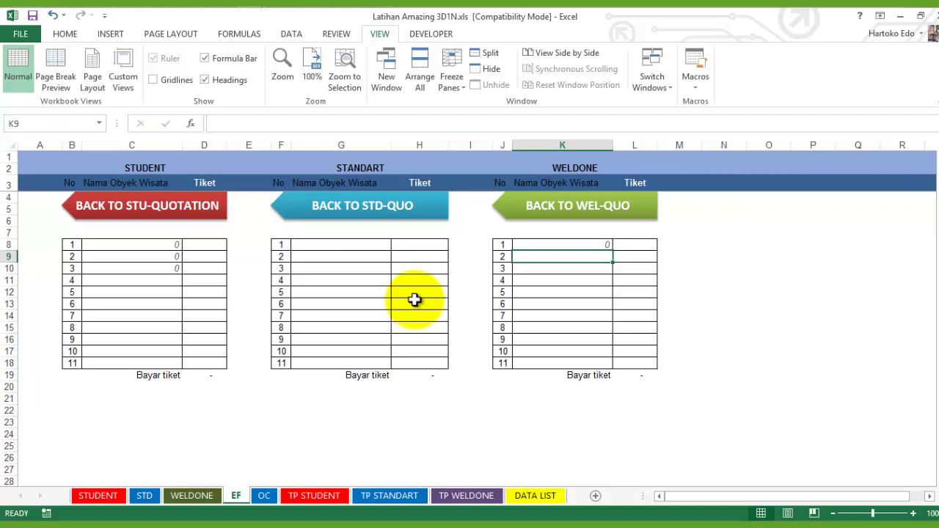
- Link the second WELDONE attraction-name cell, K9, to the matching STANDART cell with =G9
{"action": "type", "text": "="}
{"action": "key", "text": "Left"}
{"action": "key", "text": "Left"}
{"action": "key", "text": "Left"}
{"action": "key", "text": "Left"}
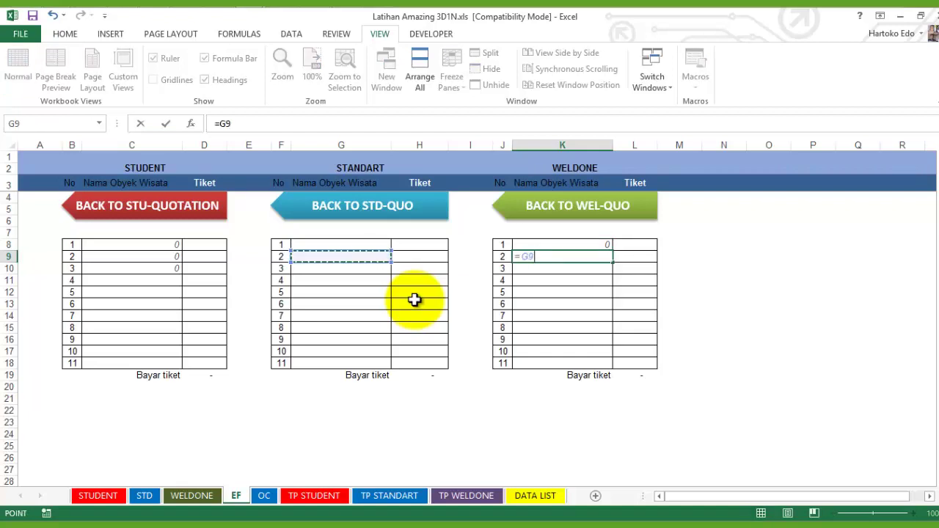
{"action": "key", "text": "Return"}
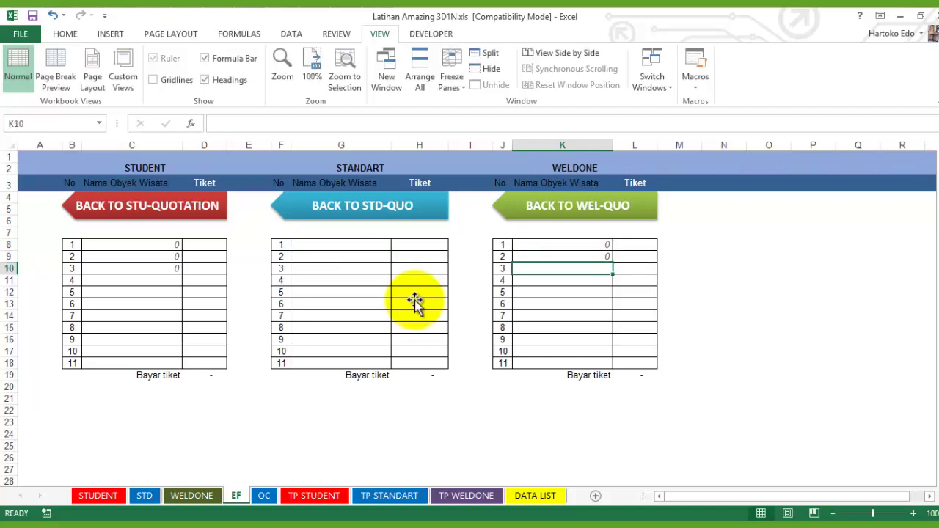
- Link the third WELDONE attraction-name cell, K10, to the matching STANDART cell with =G10
{"action": "type", "text": "="}
{"action": "key", "text": "Left"}
{"action": "key", "text": "Left"}
{"action": "key", "text": "Left"}
{"action": "key", "text": "Left"}
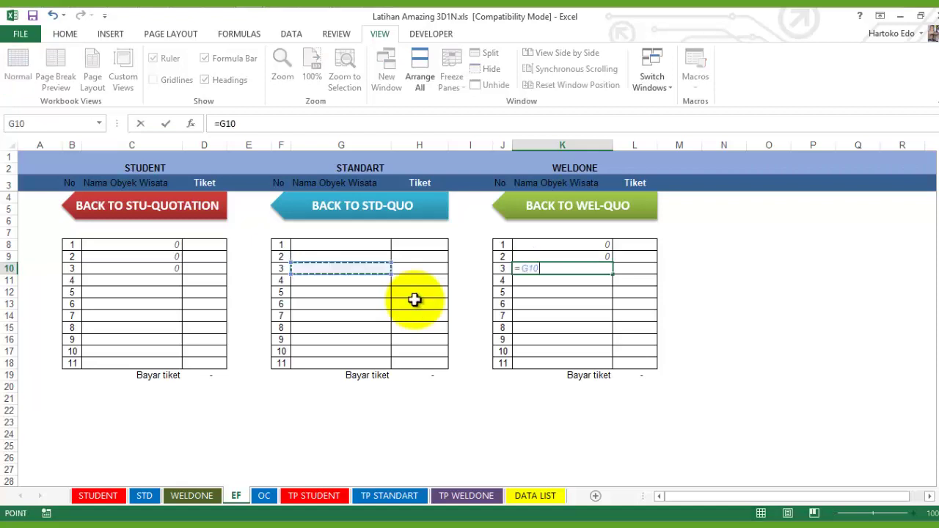
{"action": "key", "text": "Return"}
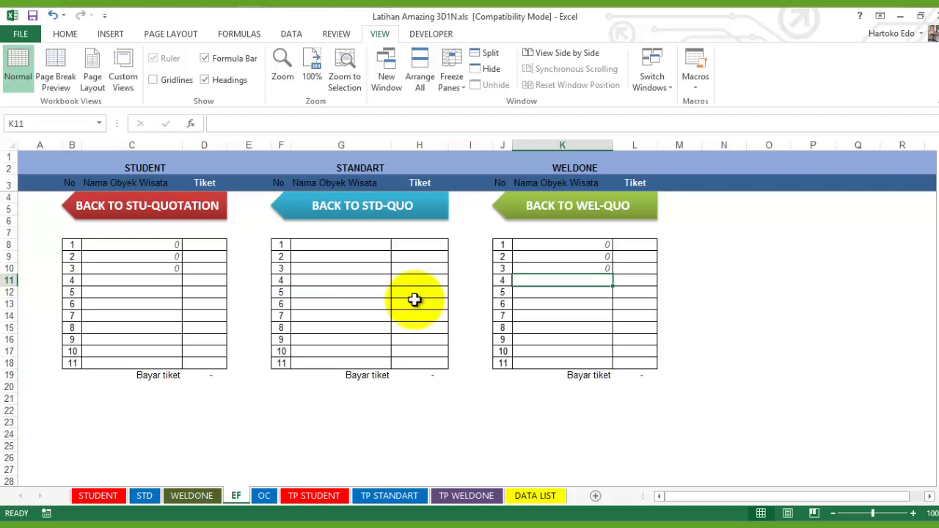
{"action": "key", "text": "Left"}
{"action": "key", "text": "Left"}
{"action": "key", "text": "Left"}
{"action": "key", "text": "Left"}
{"action": "key", "text": "Left"}
{"action": "key", "text": "Left"}
{"action": "key", "text": "Left"}
{"action": "key", "text": "Left"}
{"action": "key", "text": "Right"}
{"action": "key", "text": "Right"}
{"action": "key", "text": "Right"}
{"action": "key", "text": "Right"}
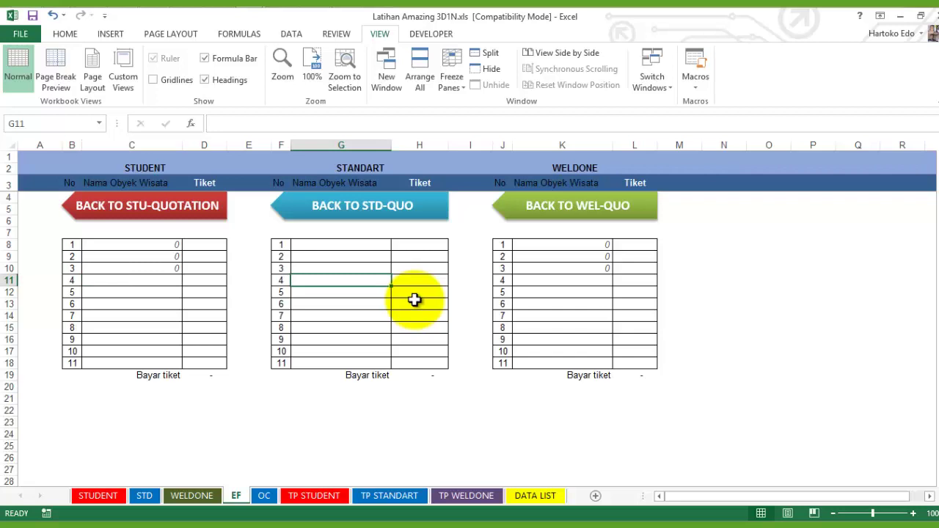
{"action": "key", "text": "Up"}
{"action": "key", "text": "Up"}
{"action": "key", "text": "Up"}
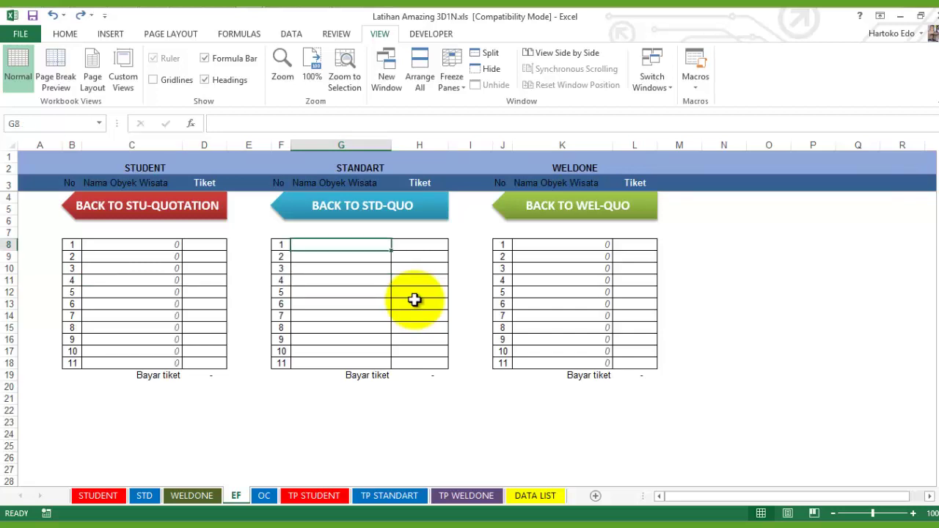
- Check the attraction-name formulas in the STUDENT and WELDONE tables against their source cells in the STANDART table, down to row 18
{"action": "key", "text": "Left"}
{"action": "key", "text": "Left"}
{"action": "key", "text": "Left"}
{"action": "key", "text": "Left"}
{"action": "key", "text": "Down"}
{"action": "key", "text": "Down"}
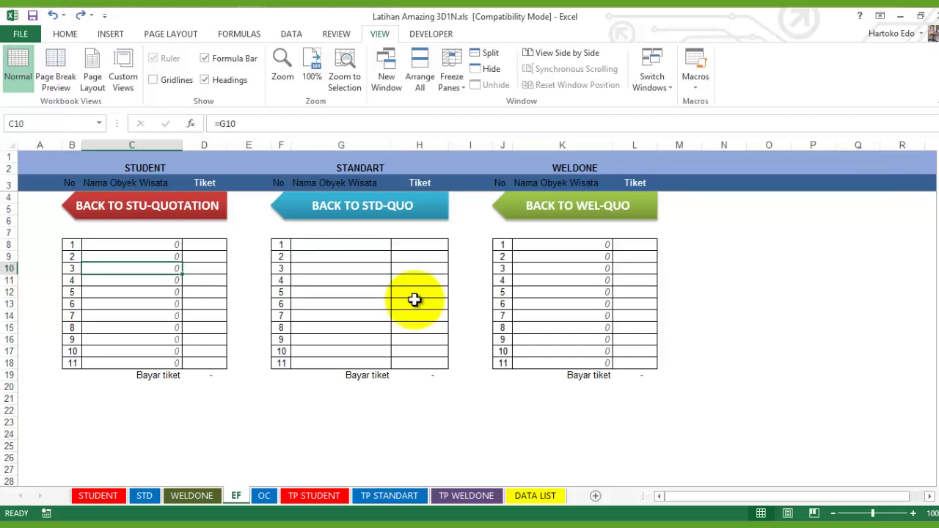
{"action": "key", "text": "Right"}
{"action": "key", "text": "Right"}
{"action": "key", "text": "Right"}
{"action": "key", "text": "Right"}
{"action": "key", "text": "Down"}
{"action": "key", "text": "Down"}
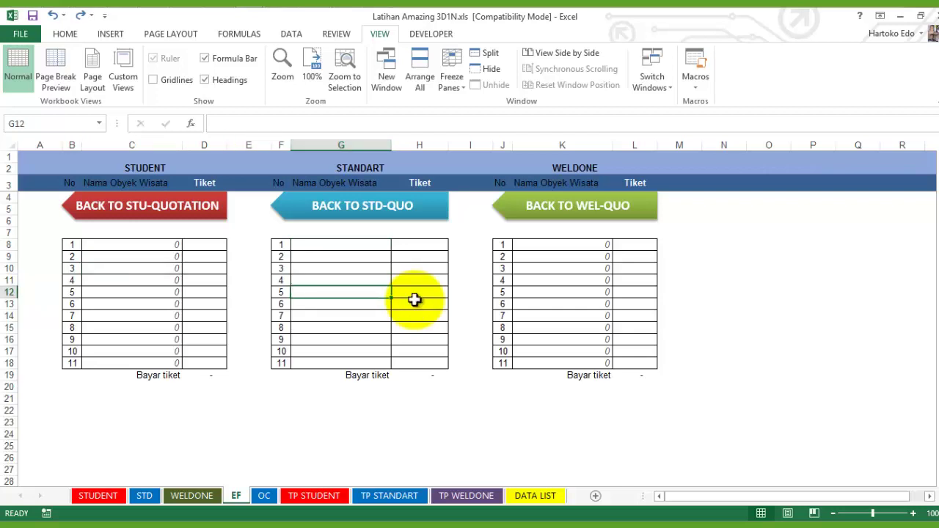
{"action": "key", "text": "Left"}
{"action": "key", "text": "Left"}
{"action": "key", "text": "Left"}
{"action": "key", "text": "Left"}
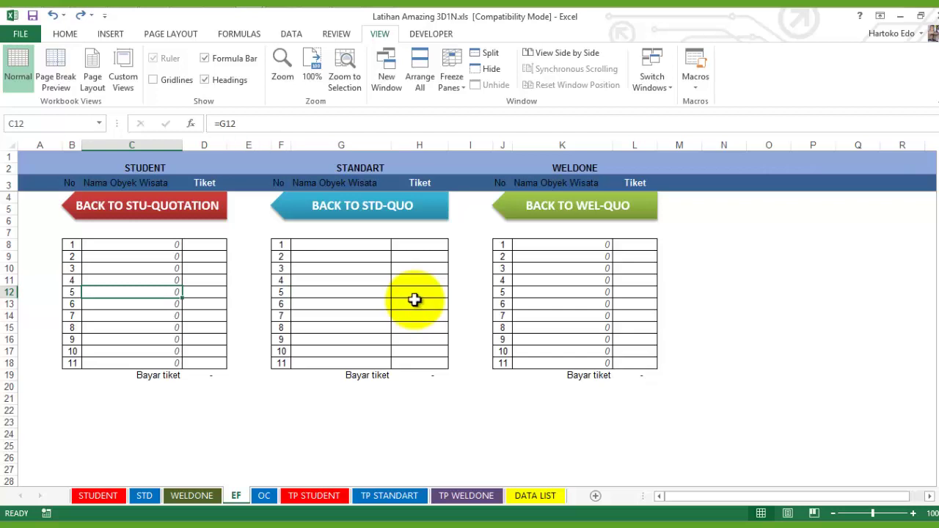
{"action": "key", "text": "Right"}
{"action": "key", "text": "Right"}
{"action": "key", "text": "Right"}
{"action": "key", "text": "Right"}
{"action": "key", "text": "Right"}
{"action": "key", "text": "Right"}
{"action": "key", "text": "Right"}
{"action": "key", "text": "Right"}
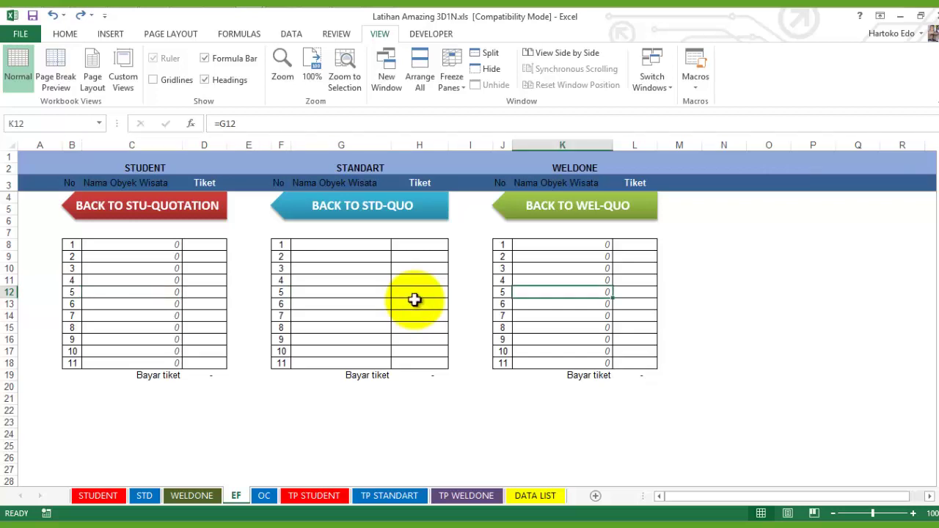
{"action": "key", "text": "Down"}
{"action": "key", "text": "Down"}
{"action": "key", "text": "Down"}
{"action": "key", "text": "Down"}
{"action": "key", "text": "Down"}
{"action": "key", "text": "Down"}
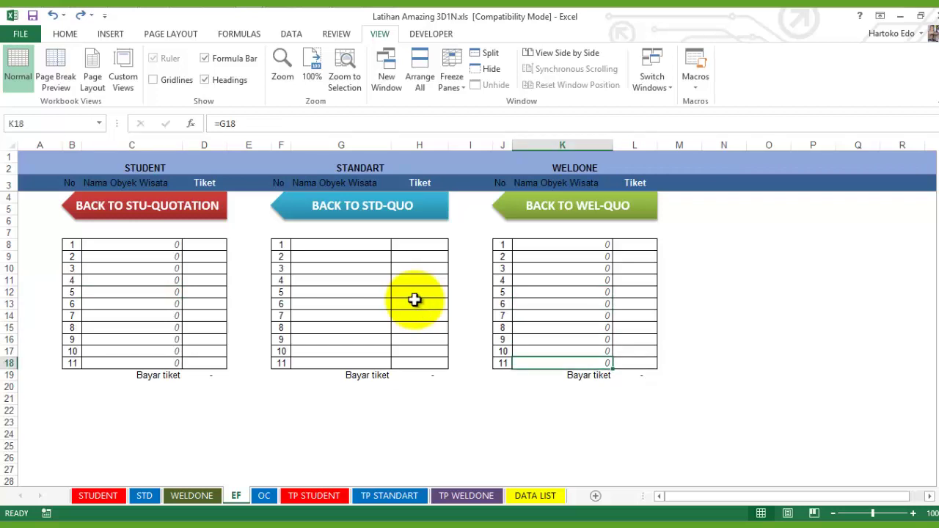
{"action": "key", "text": "Left"}
{"action": "key", "text": "Left"}
{"action": "key", "text": "Left"}
{"action": "key", "text": "Left"}
{"action": "key", "text": "Left"}
{"action": "key", "text": "Left"}
{"action": "key", "text": "Left"}
{"action": "key", "text": "Left"}
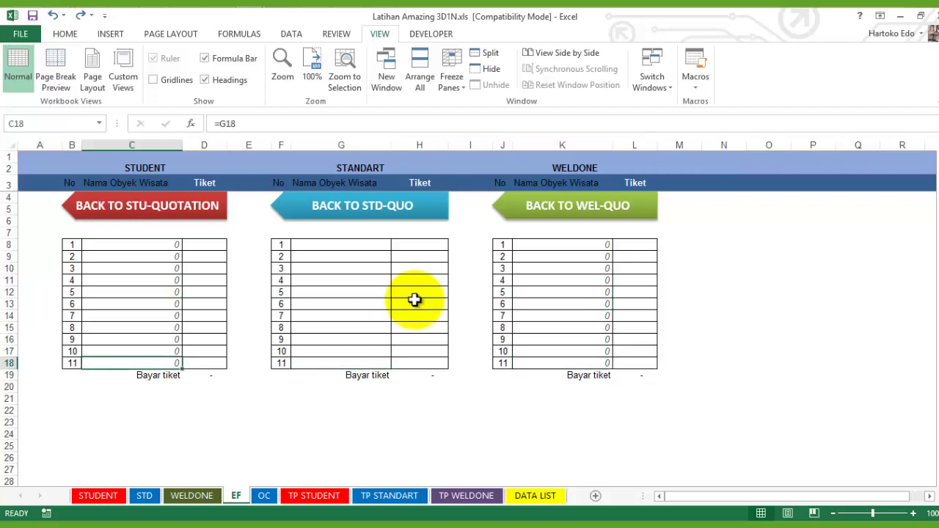
{"action": "key", "text": "ctrl+bracketleft"}
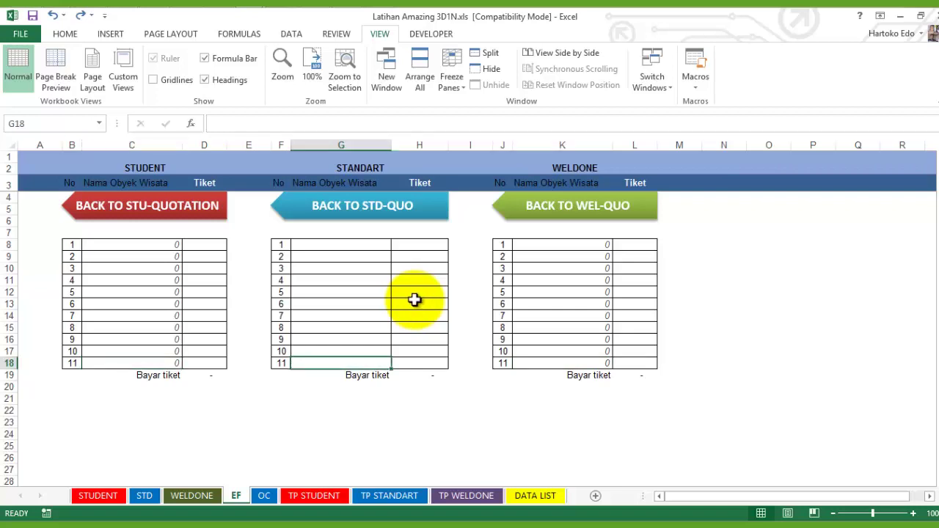
- Open data validation for the first STANDART attraction-name cell, G8, and allow only List entries
{"action": "key", "text": "Up"}
{"action": "key", "text": "Up"}
{"action": "key", "text": "Up"}
{"action": "key", "text": "Up"}
{"action": "key", "text": "Up"}
{"action": "key", "text": "Up"}
{"action": "key", "text": "Up"}
{"action": "key", "text": "Up"}
{"action": "key", "text": "Up"}
{"action": "key", "text": "Up"}
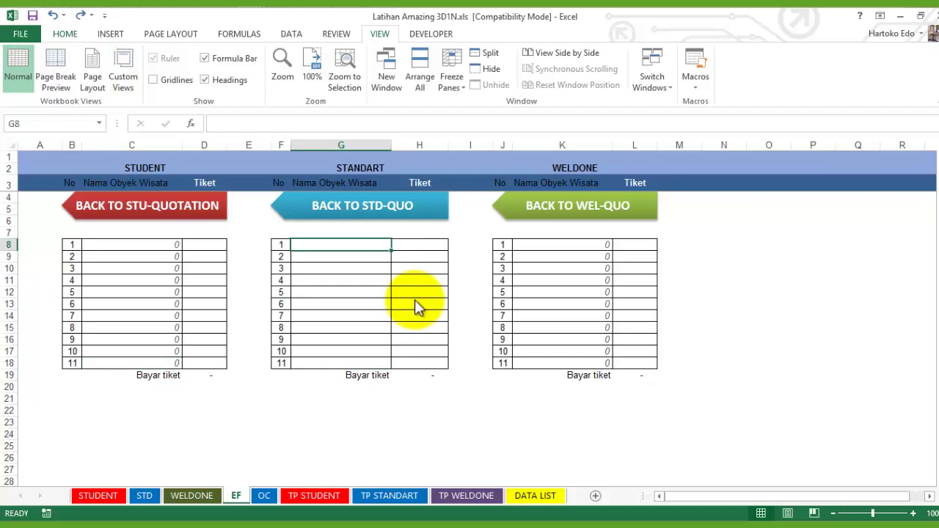
{"action": "key", "text": "alt+a"}
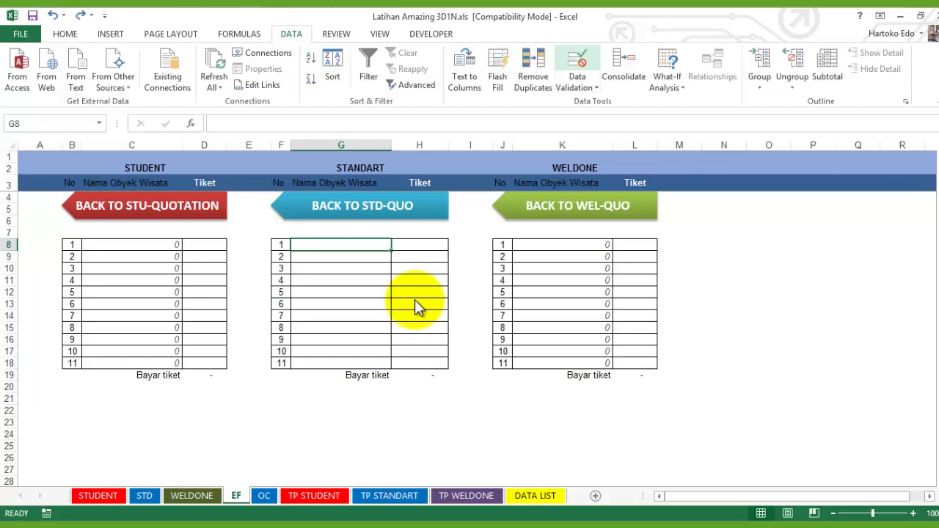
{"action": "left_click", "coordinate": [577, 61]}
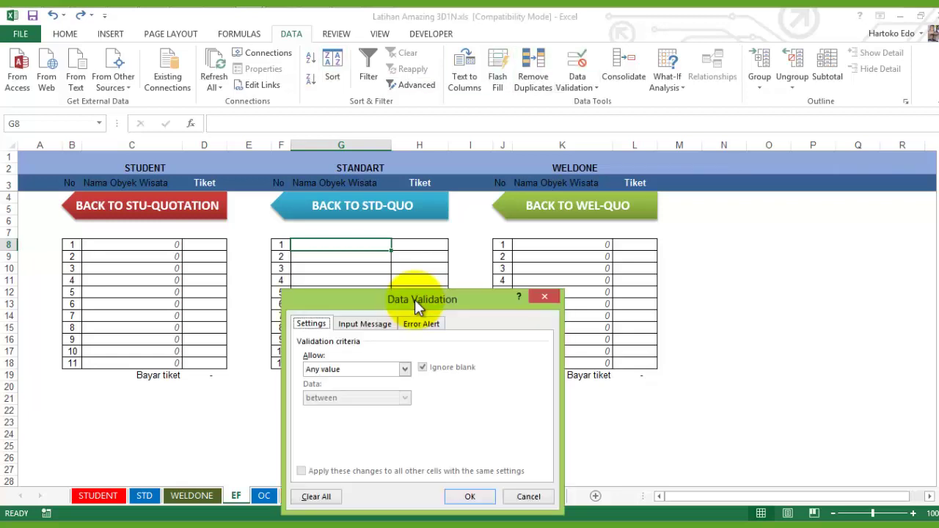
{"action": "key", "text": "alt+Down"}
{"action": "key", "text": "Down"}
{"action": "key", "text": "Down"}
{"action": "key", "text": "Down"}
{"action": "key", "text": "Return"}
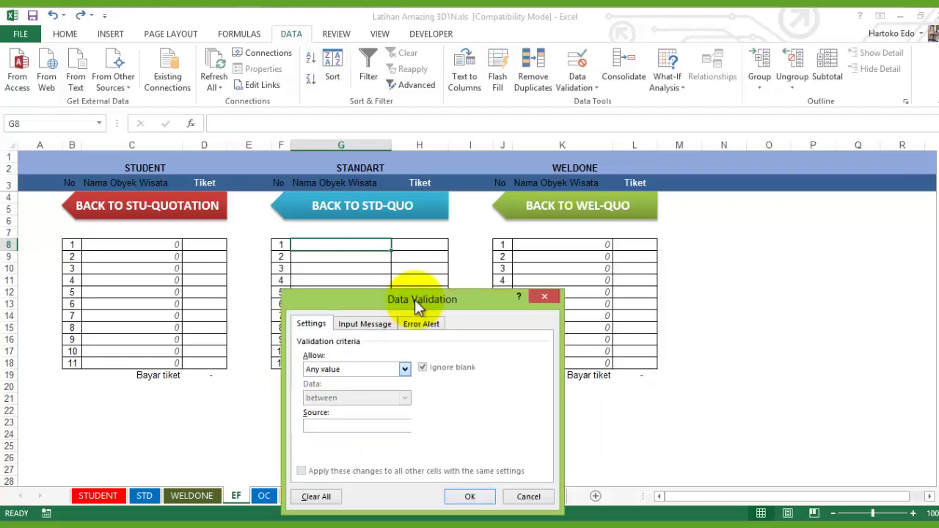
- Use the Tiket EF entries on the DATA LIST sheet, =dl_EF, as the validation source and apply the rule to G8
{"action": "left_click", "coordinate": [485, 426]}
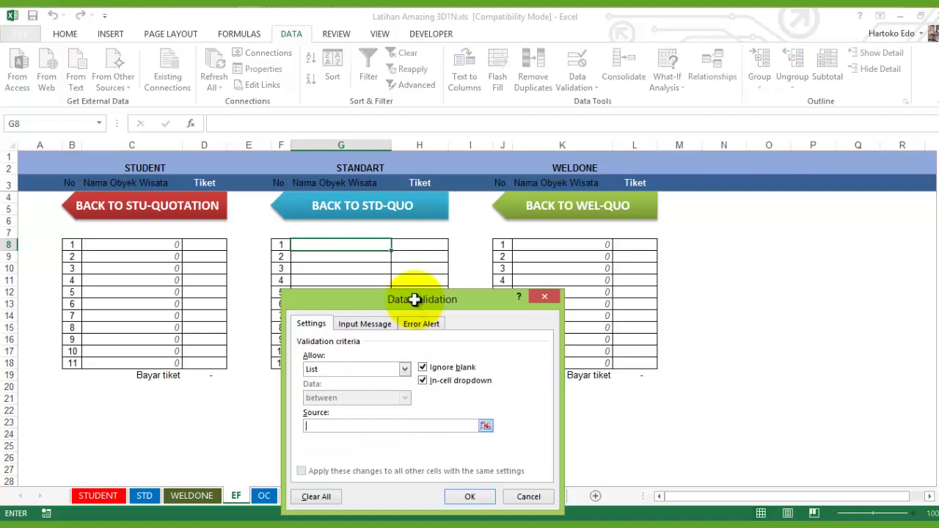
{"action": "left_click", "coordinate": [535, 496]}
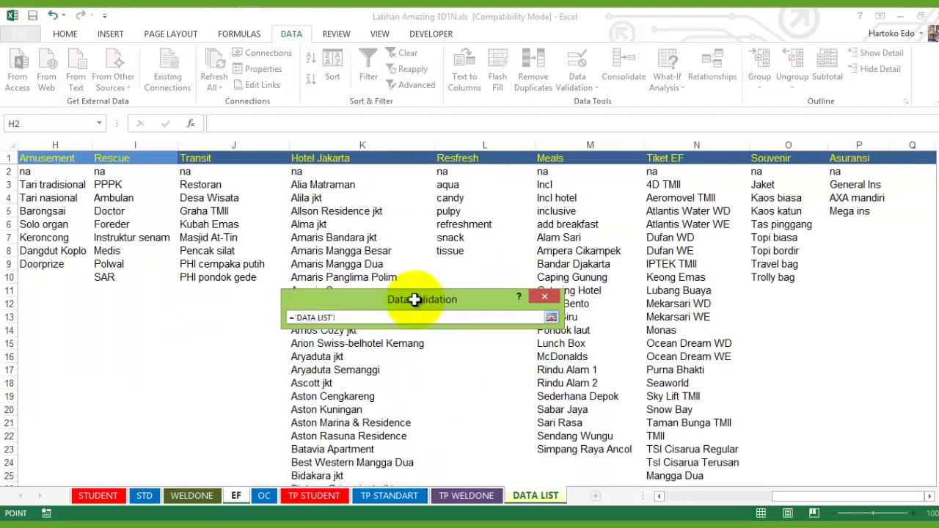
{"action": "left_click_drag", "start_coordinate": [696, 172], "coordinate": [697, 476]}
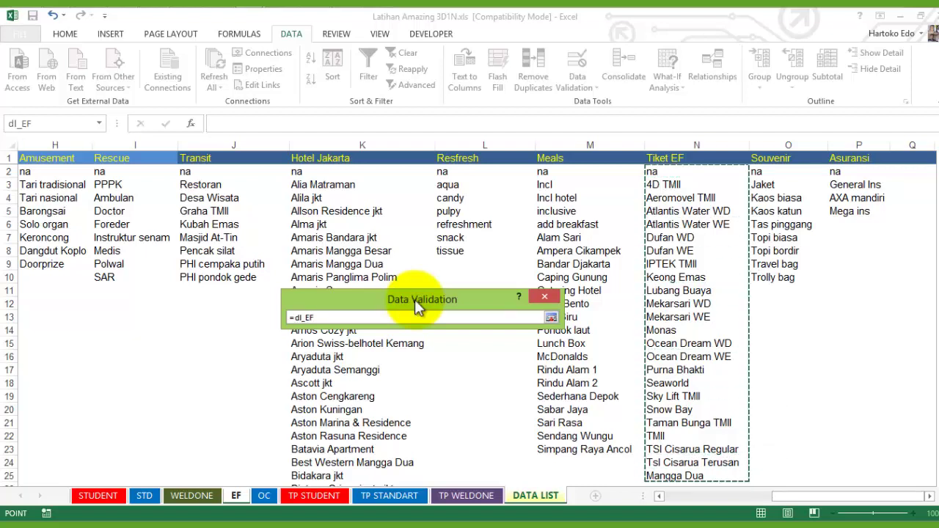
{"action": "key", "text": "Return"}
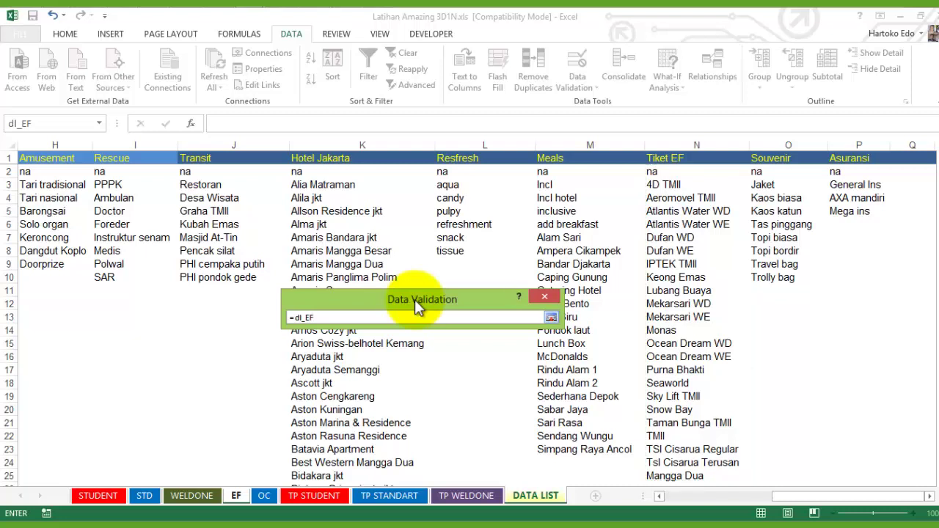
{"action": "key", "text": "Return"}
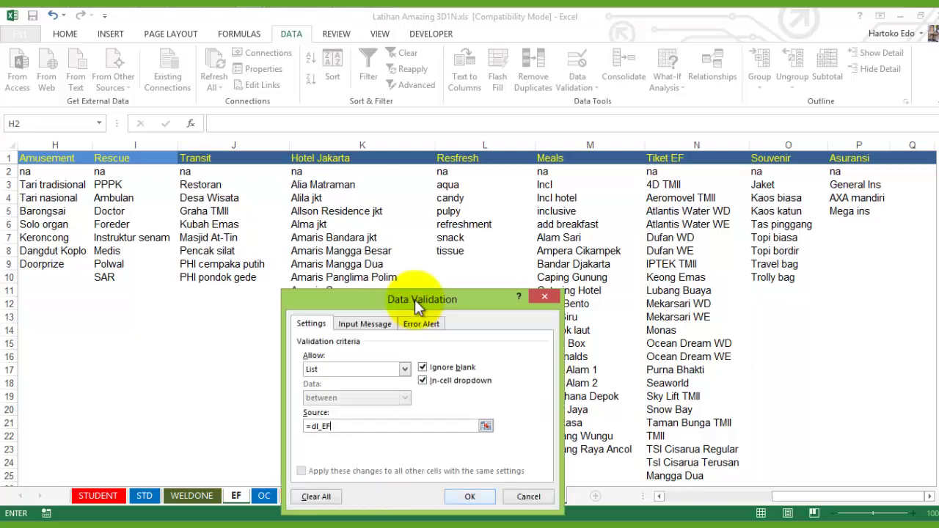
{"action": "key", "text": "Return"}
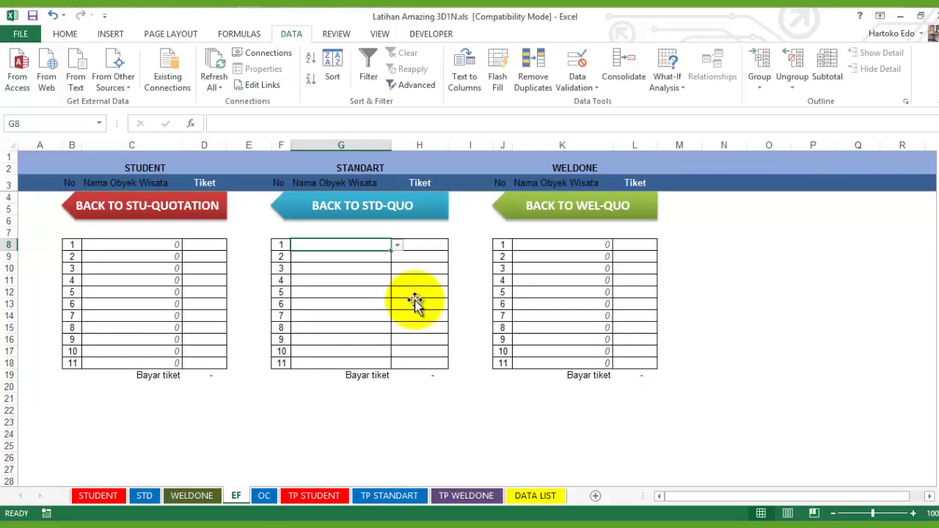
- Copy cell G8 with its dropdown list and paste it into G9 of the STANDART table
{"action": "left_click", "coordinate": [65, 34]}
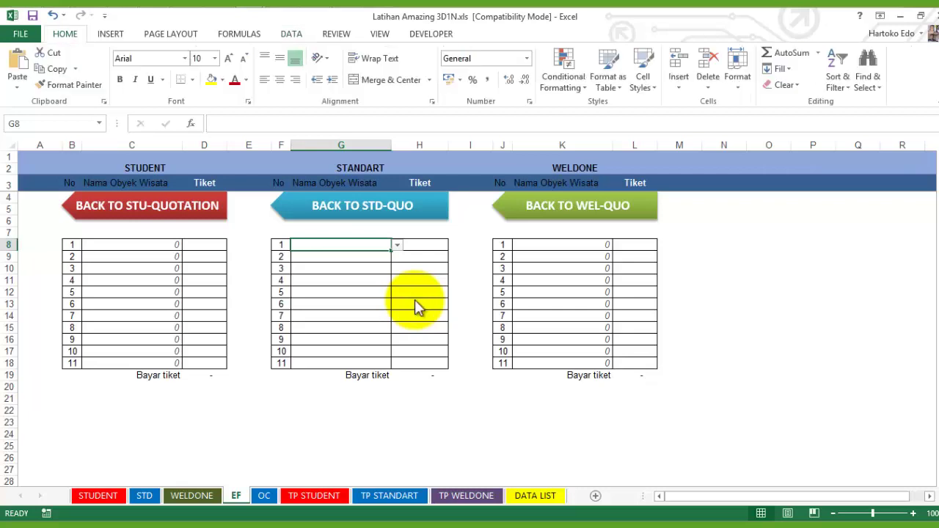
{"action": "key", "text": "Down"}
{"action": "key", "text": "Down"}
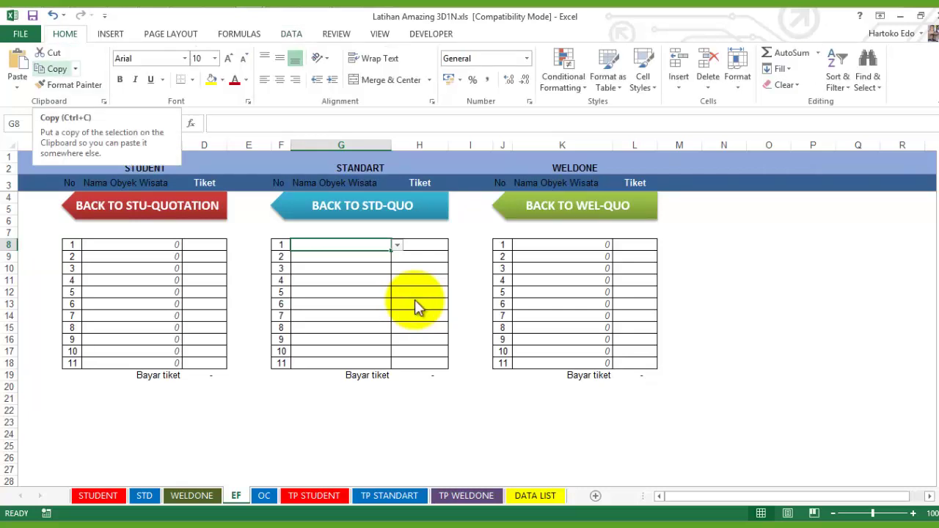
{"action": "key", "text": "Return"}
{"action": "key", "text": "Down"}
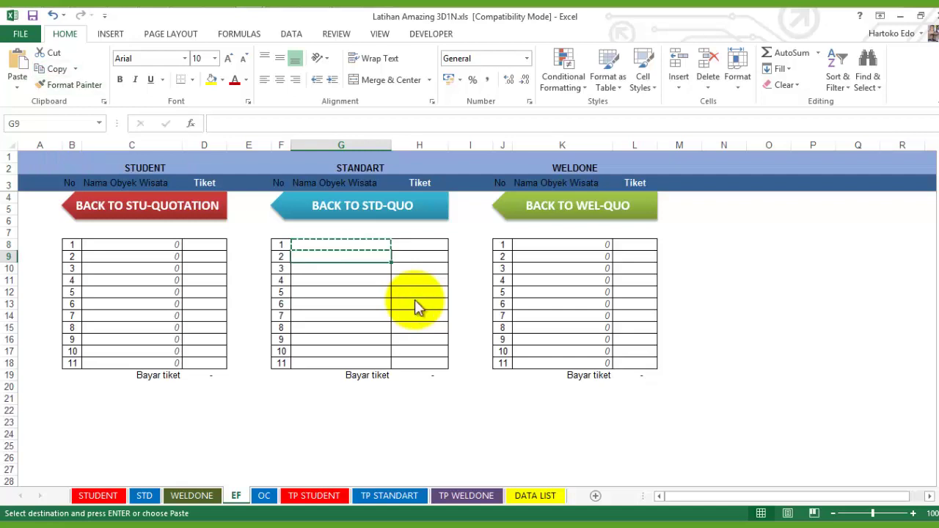
{"action": "key", "text": "ctrl+v"}
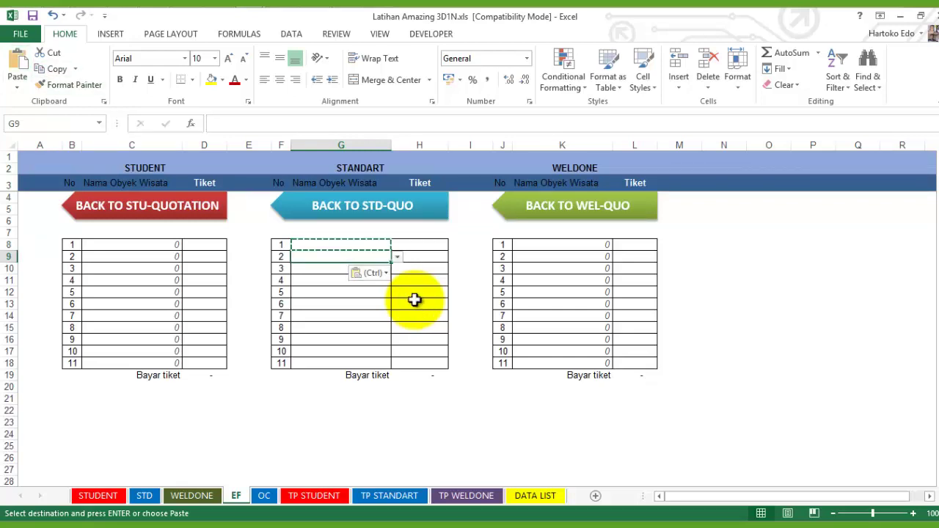
- Copy the dropdown cells G8:G9 of the STANDART table and paste them into G10:G11
{"action": "key", "text": "Down"}
{"action": "key", "text": "Up"}
{"action": "key", "text": "Up"}
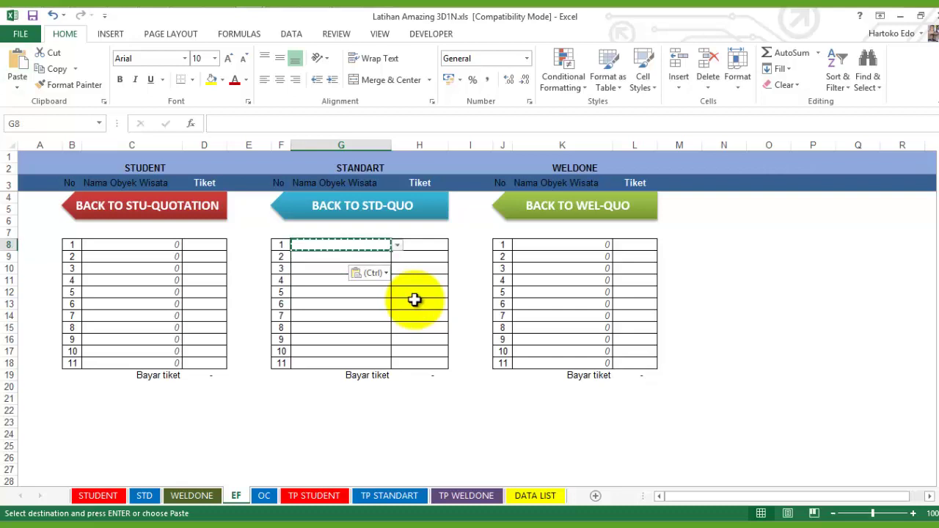
{"action": "key", "text": "shift+Down"}
{"action": "key", "text": "ctrl+c"}
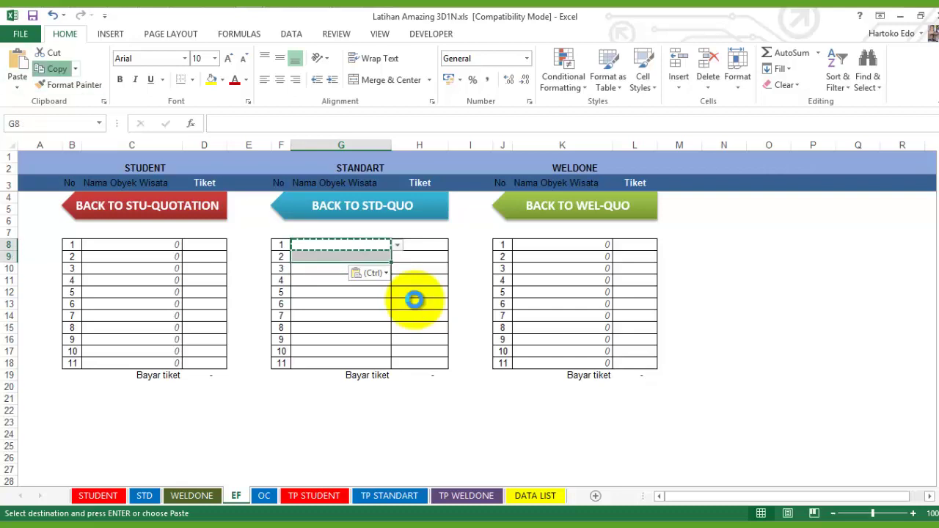
{"action": "key", "text": "Down"}
{"action": "key", "text": "Down"}
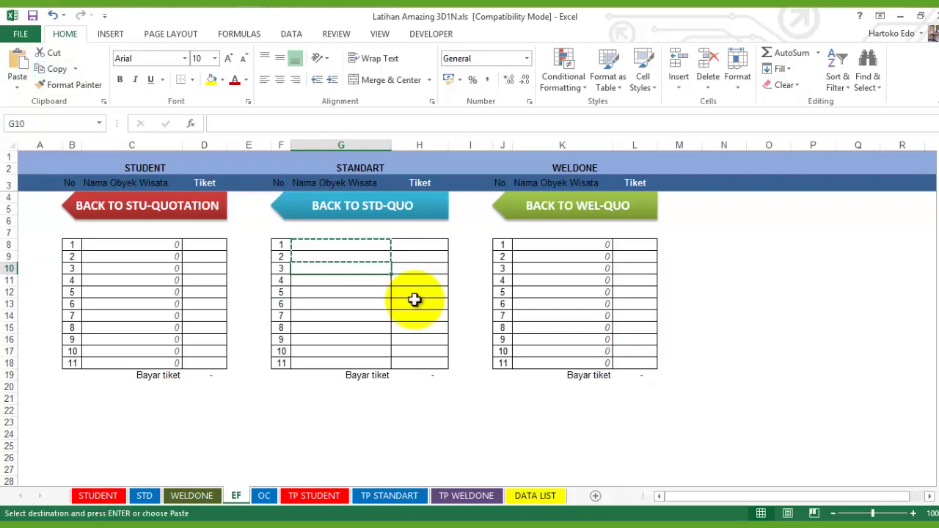
{"action": "key", "text": "Return"}
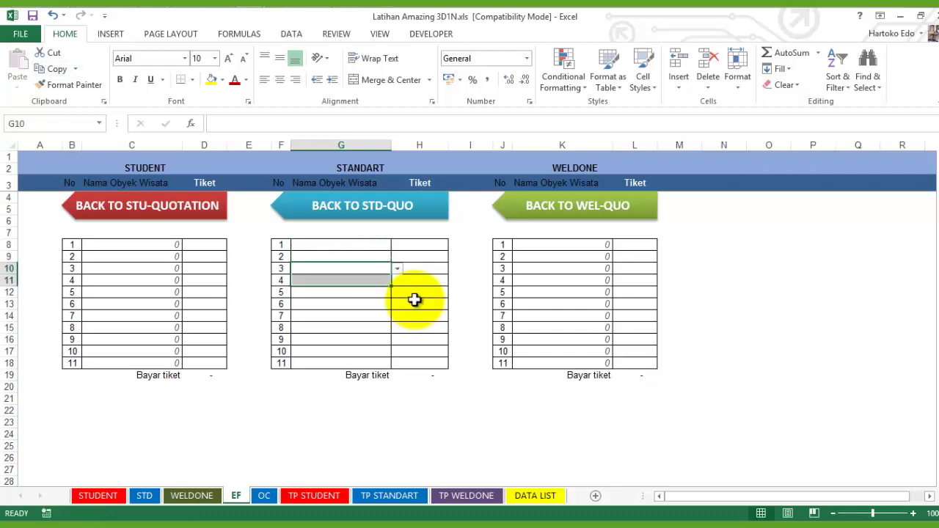
- Copy the dropdown cells G8:G11 and paste them into G12:G15 of the STANDART table
{"action": "key", "text": "Up"}
{"action": "key", "text": "Up"}
{"action": "key", "text": "shift+Down"}
{"action": "key", "text": "shift+Down"}
{"action": "key", "text": "shift+Down"}
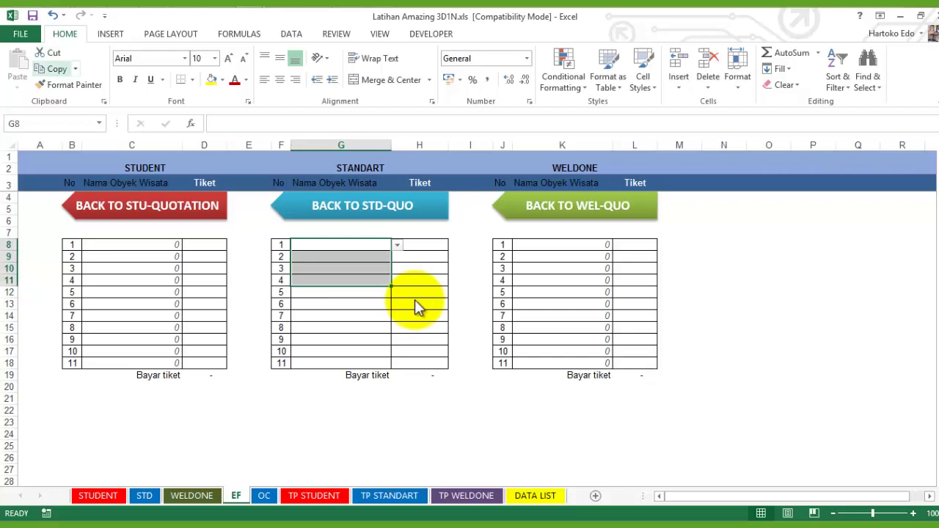
{"action": "key", "text": "ctrl+c"}
{"action": "key", "text": "Down"}
{"action": "key", "text": "Down"}
{"action": "key", "text": "Down"}
{"action": "key", "text": "Down"}
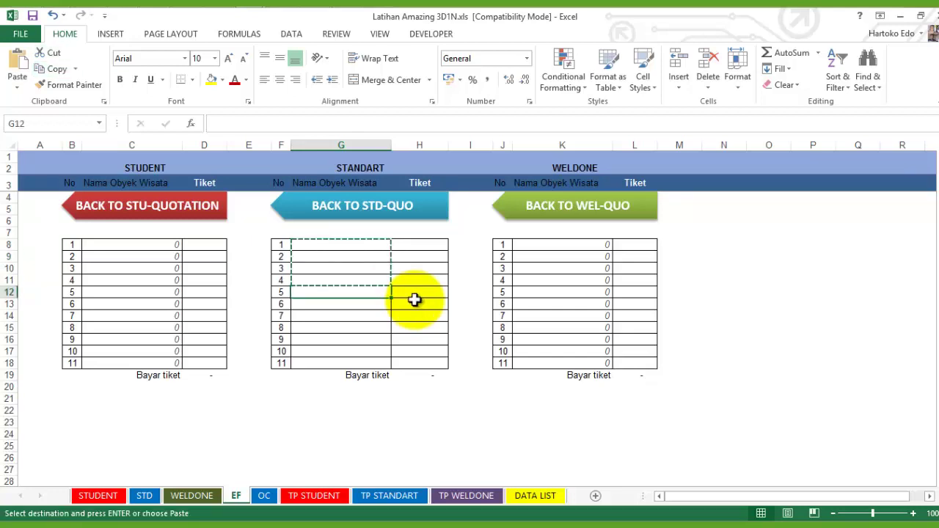
{"action": "key", "text": "Return"}
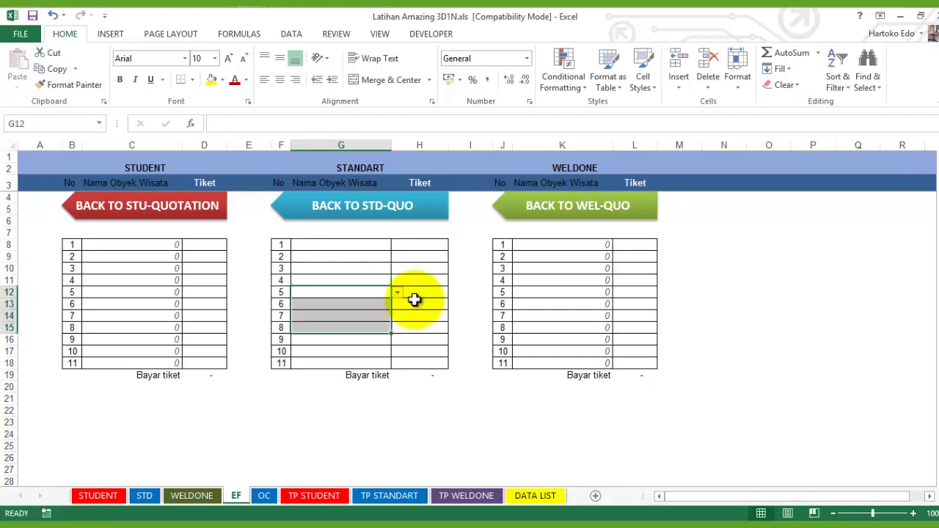
- Copy the dropdown cells G13:G15 and paste them into the last three STANDART name cells, G16:G18
{"action": "key", "text": "Down"}
{"action": "key", "text": "shift+Down"}
{"action": "key", "text": "shift+Down"}
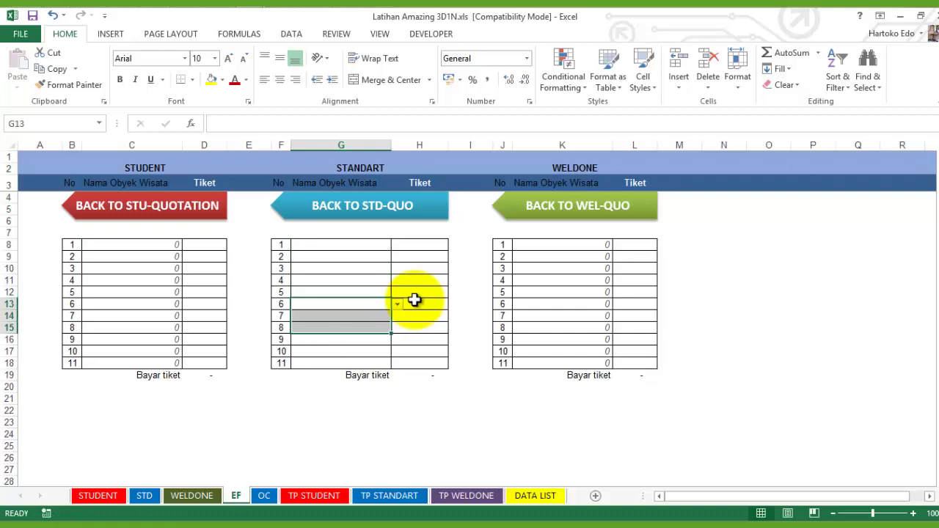
{"action": "key", "text": "ctrl+c"}
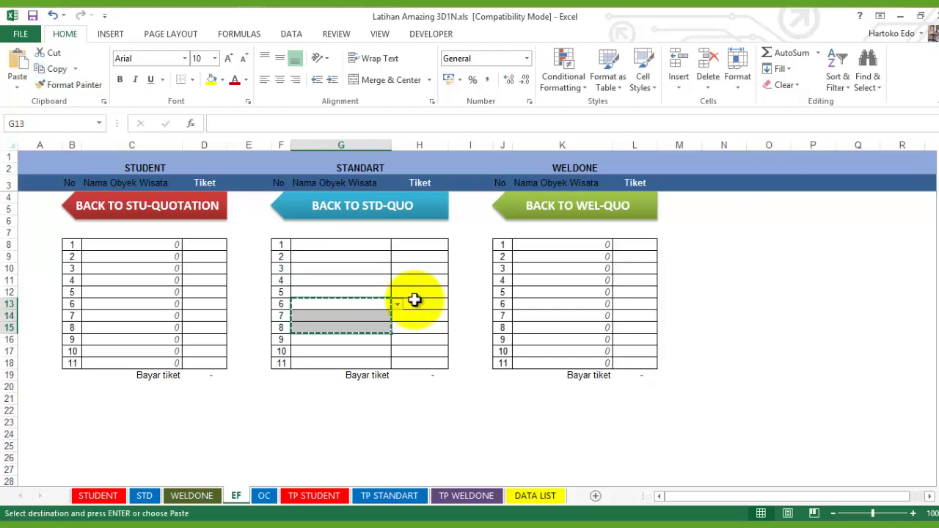
{"action": "key", "text": "Down"}
{"action": "key", "text": "Down"}
{"action": "key", "text": "Down"}
{"action": "key", "text": "shift+Down"}
{"action": "key", "text": "shift+Down"}
{"action": "key", "text": "Return"}
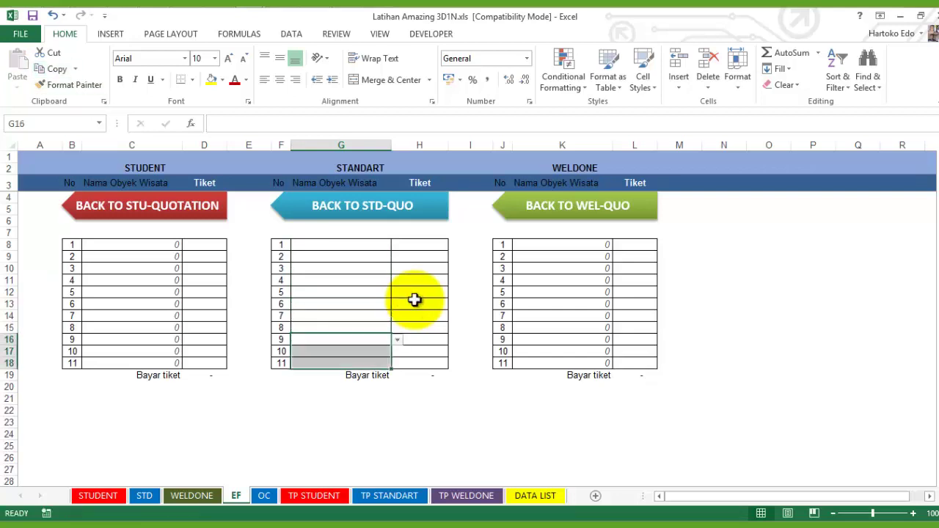
- Choose 4D TMII from the dropdown list in the first STANDART attraction-name cell, G8
{"action": "key", "text": "ctrl+Up"}
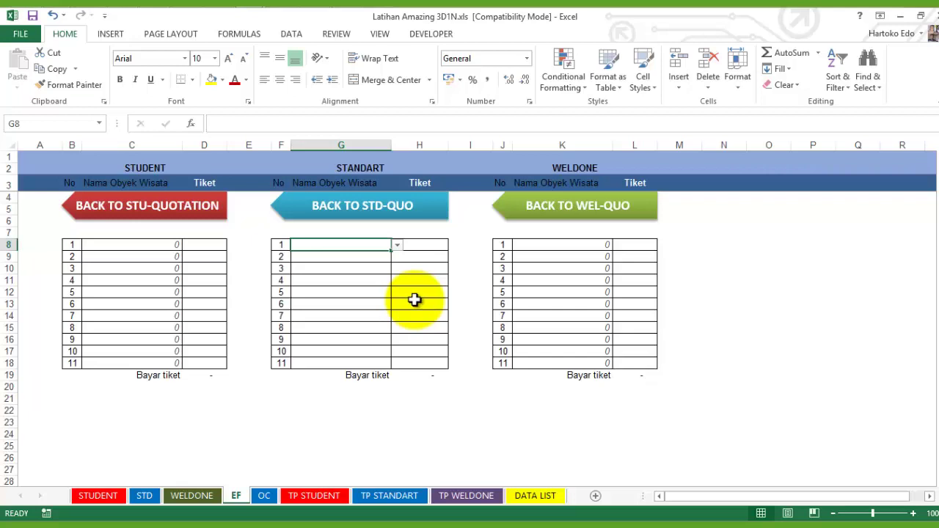
{"action": "key", "text": "alt+Down"}
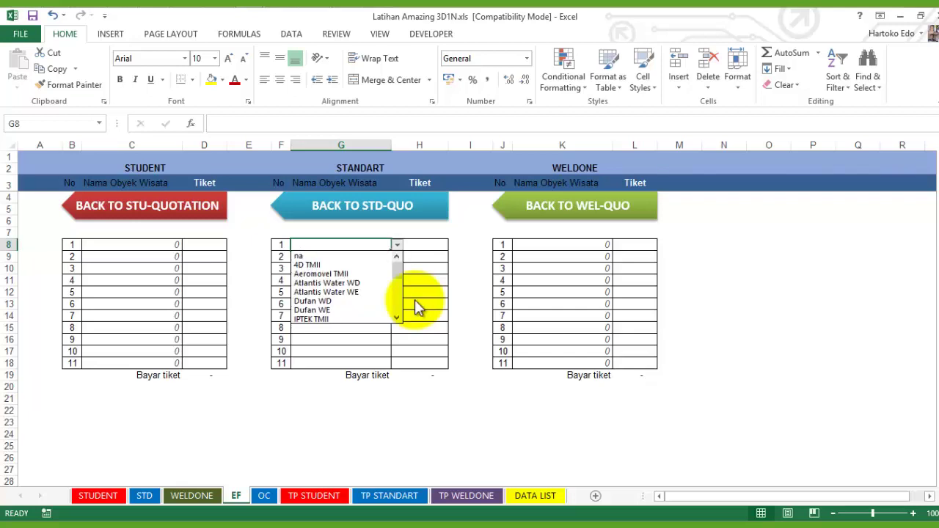
{"action": "key", "text": "Down"}
{"action": "key", "text": "Down"}
{"action": "key", "text": "Return"}
{"action": "key", "text": "alt+Down"}
{"action": "key", "text": "Return"}
{"action": "key", "text": "Down"}
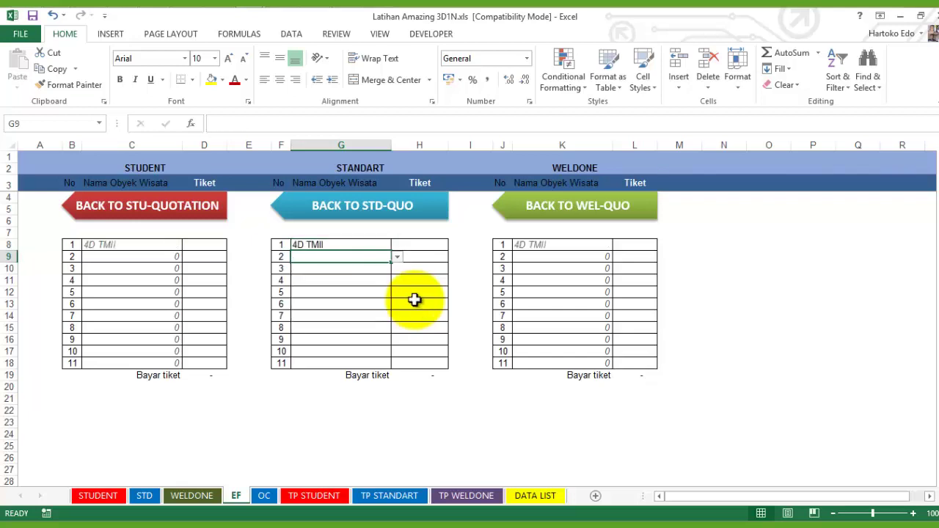
- Choose Aeromovel TMII from the dropdown list as the second STANDART attraction, in G9
{"action": "key", "text": "alt+Down"}
{"action": "key", "text": "Down"}
{"action": "key", "text": "Down"}
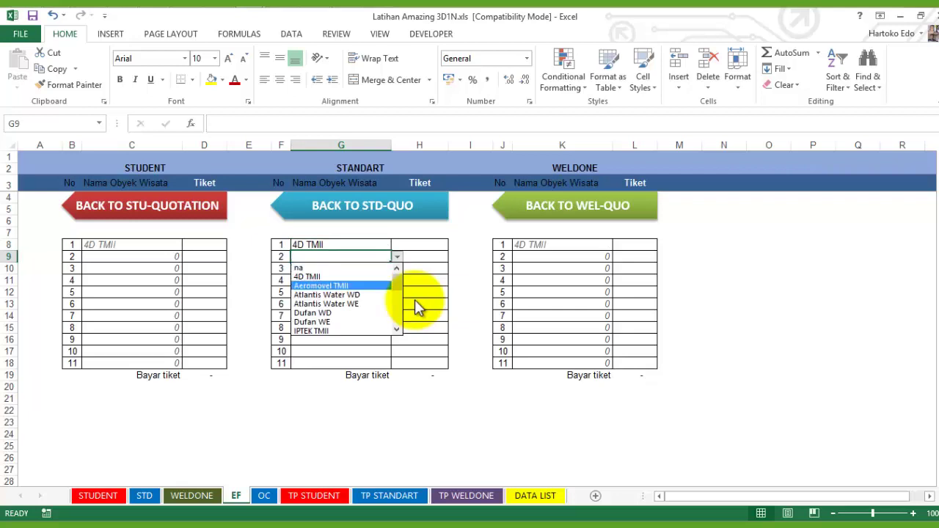
{"action": "key", "text": "Return"}
{"action": "key", "text": "Down"}
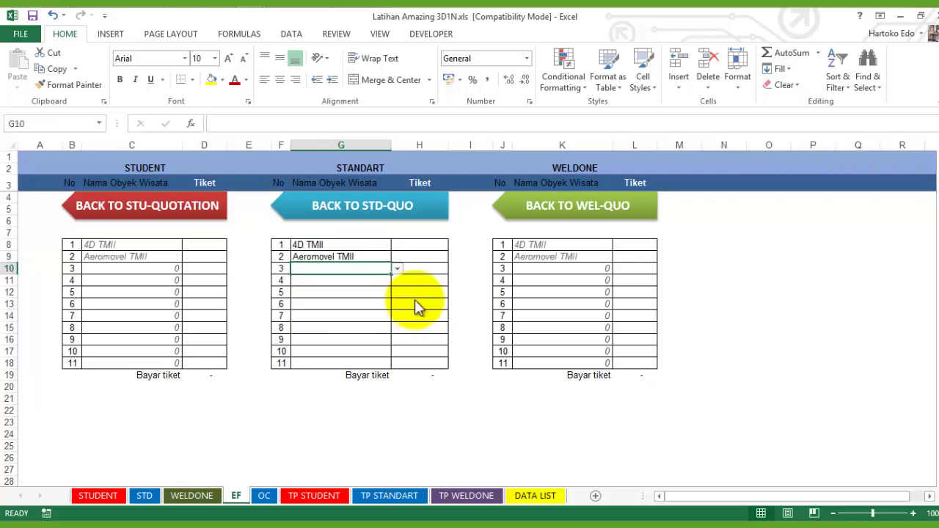
- Choose Atlantis Water WD from the dropdown list as the third STANDART attraction, in G10
{"action": "key", "text": "alt+Down"}
{"action": "key", "text": "Escape"}
{"action": "key", "text": "alt+Down"}
{"action": "key", "text": "Down"}
{"action": "key", "text": "Down"}
{"action": "key", "text": "Down"}
{"action": "key", "text": "Return"}
{"action": "key", "text": "Down"}
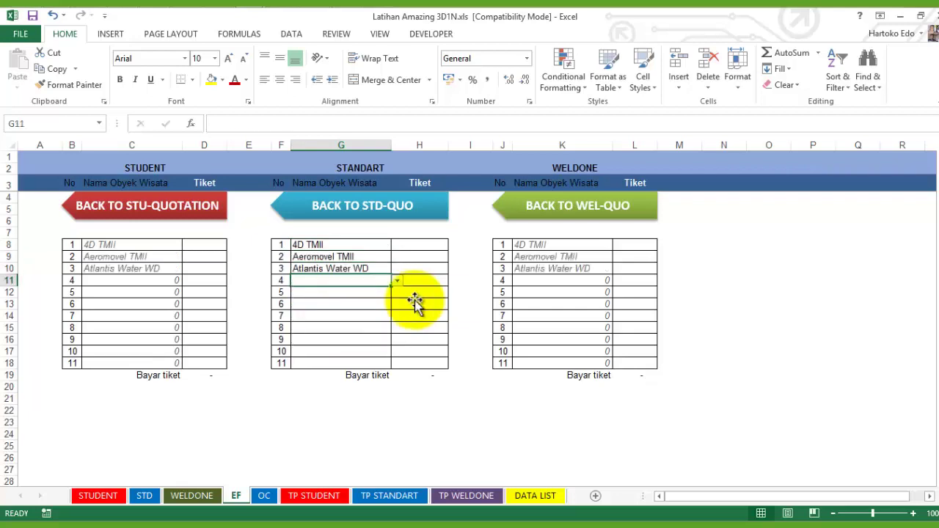
- Set the fourth STANDART attraction, in G11, to Aeromovel TMII from its dropdown list
{"action": "key", "text": "alt+Down"}
{"action": "key", "text": "Down"}
{"action": "key", "text": "Return"}
{"action": "key", "text": "alt+Down"}
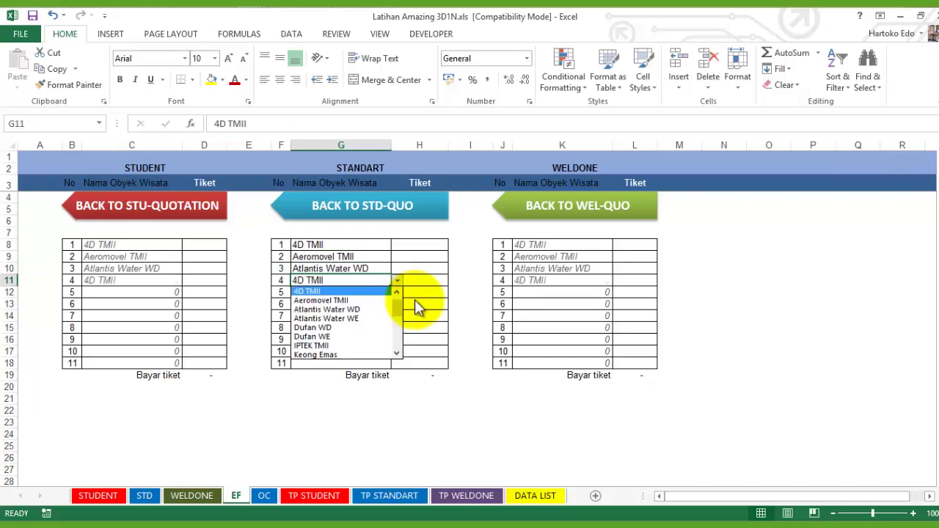
{"action": "key", "text": "Down"}
{"action": "key", "text": "Return"}
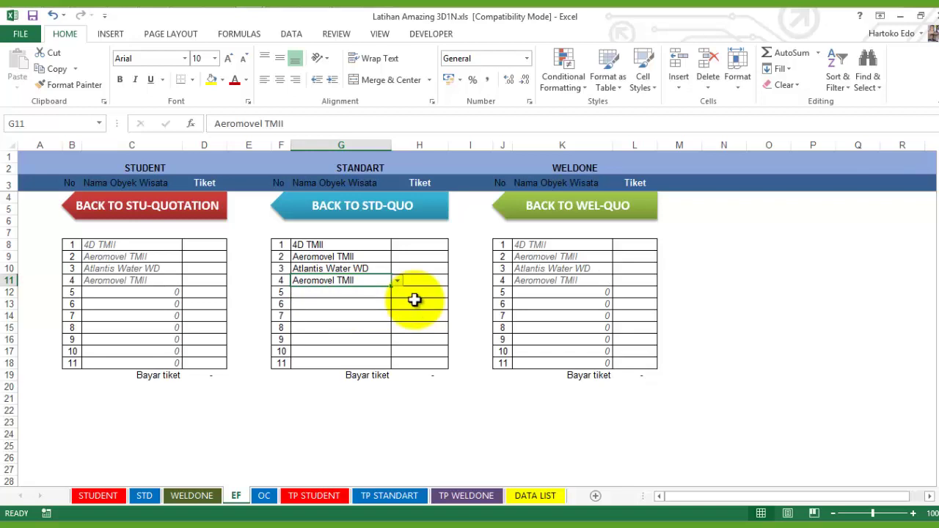
- Set the fifth STANDART attraction, in G12, to Dufan WE from its dropdown list
{"action": "key", "text": "Down"}
{"action": "key", "text": "alt+Down"}
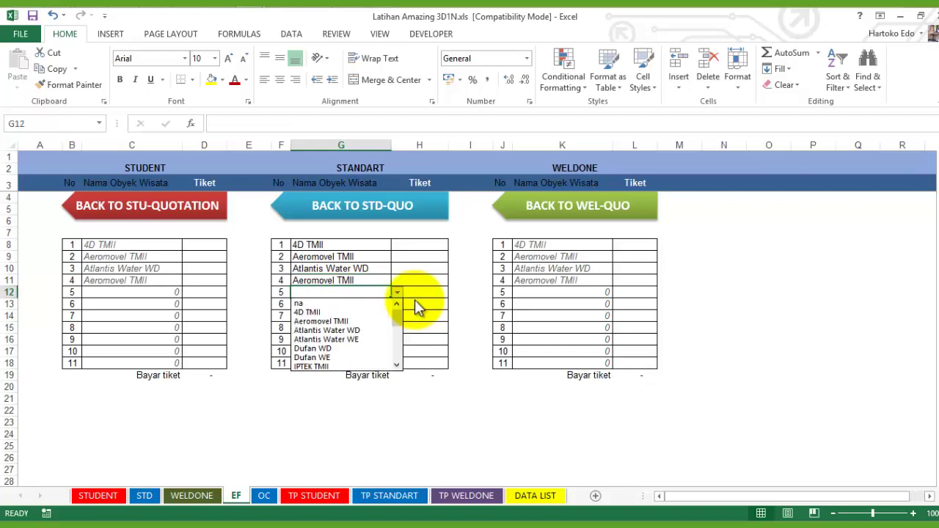
{"action": "key", "text": "Down"}
{"action": "key", "text": "Down"}
{"action": "key", "text": "Down"}
{"action": "key", "text": "Down"}
{"action": "key", "text": "Down"}
{"action": "key", "text": "Down"}
{"action": "key", "text": "Down"}
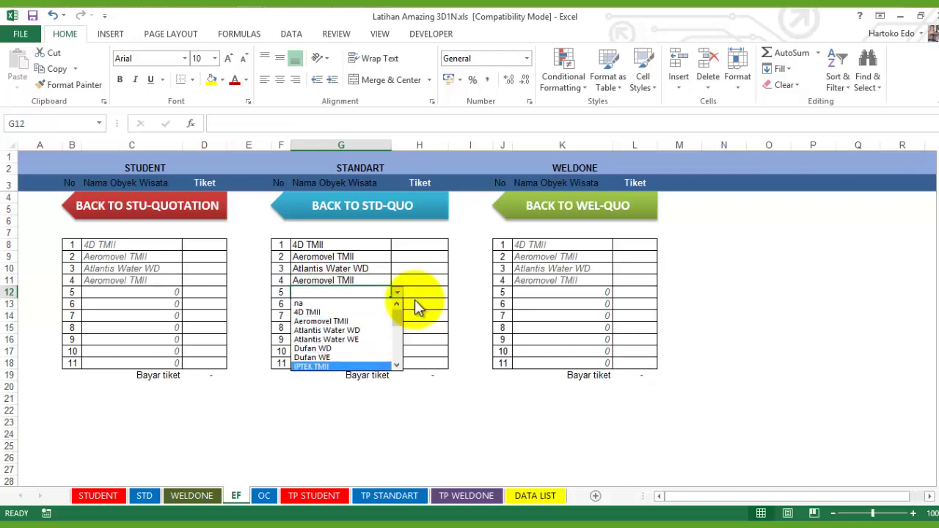
{"action": "key", "text": "Return"}
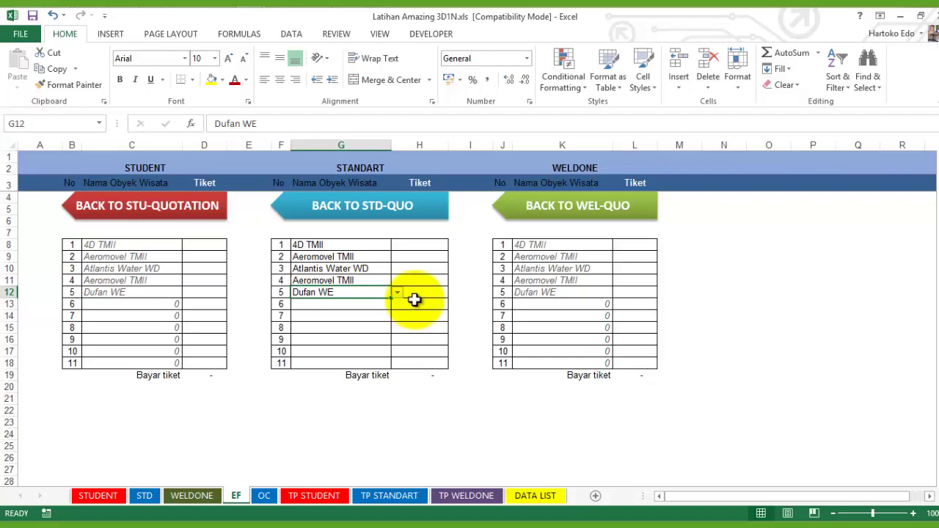
{"action": "key", "text": "Down"}
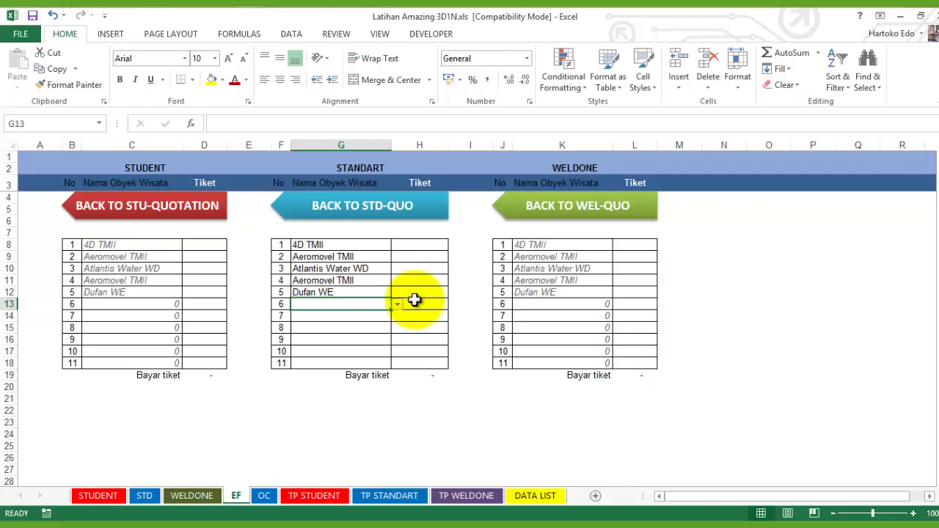
- Insert a VLOOKUP function in the first STANDART Tiket cell, H8, with G8 as the lookup value
{"action": "key", "text": "Right"}
{"action": "key", "text": "Up"}
{"action": "key", "text": "Up"}
{"action": "key", "text": "Up"}
{"action": "key", "text": "Up"}
{"action": "key", "text": "Up"}
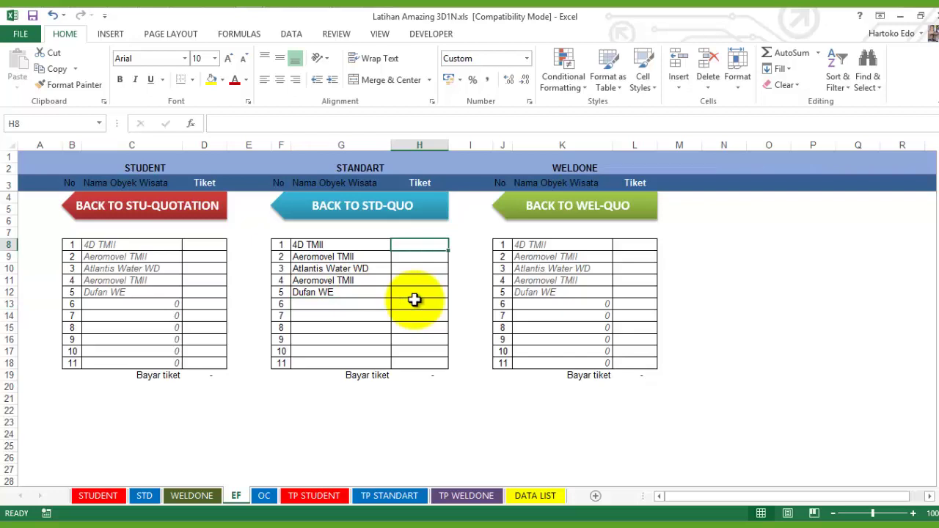
{"action": "key", "text": "Up"}
{"action": "key", "text": "Down"}
{"action": "key", "text": "alt+h"}
{"action": "key", "text": "u"}
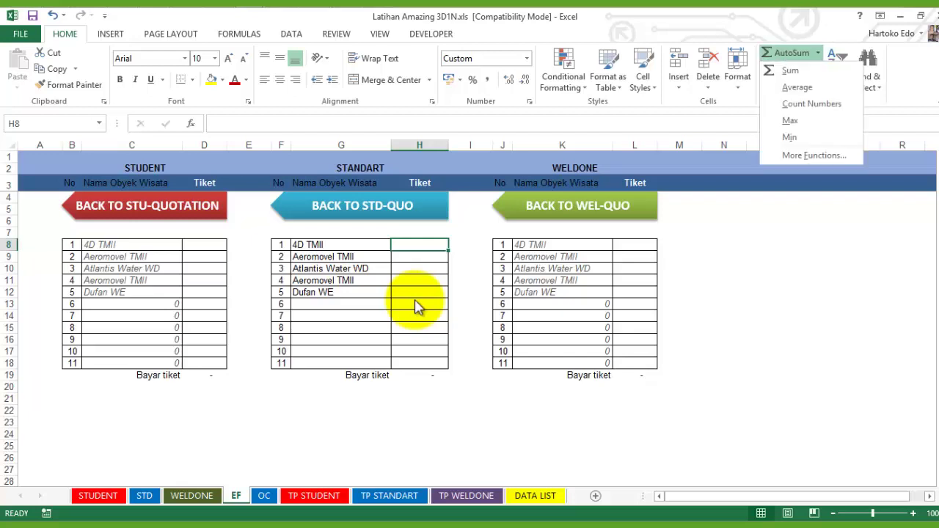
{"action": "key", "text": "Down"}
{"action": "key", "text": "Down"}
{"action": "key", "text": "Return"}
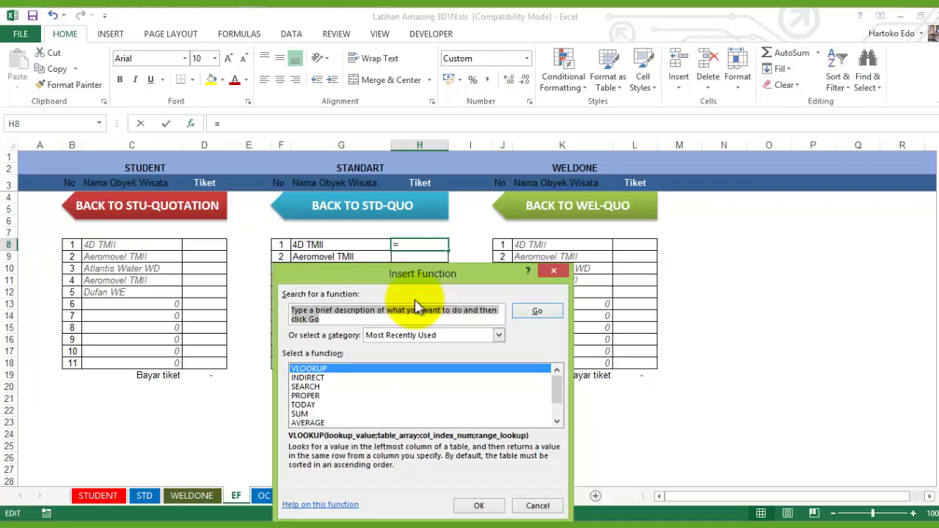
{"action": "key", "text": "Return"}
{"action": "type", "text": "G8"}
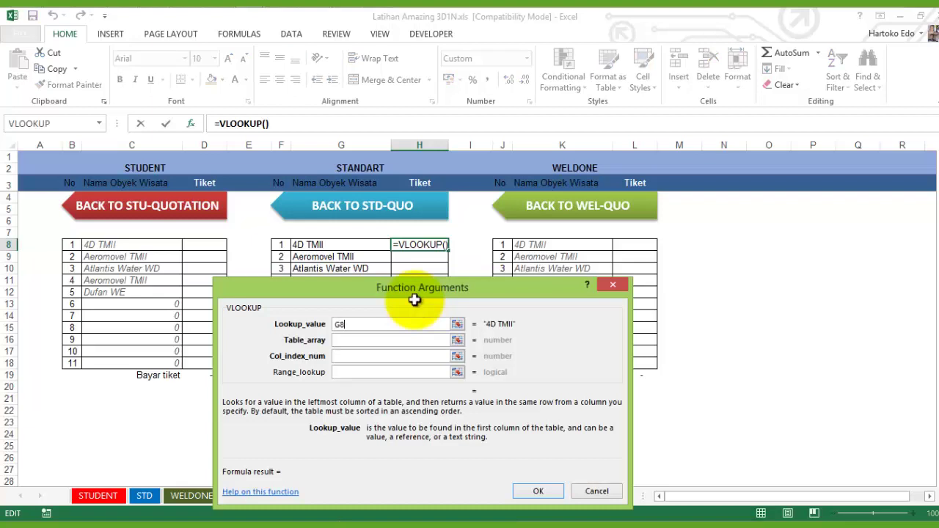
{"action": "key", "text": "Tab"}
- Set the VLOOKUP table array to $L$2:$O$3000 on the PT SURGA TAMASYA WISATA sheet of the db_ovl_heaventour.xls workbook
{"action": "key", "text": "ctrl+Page_Down"}
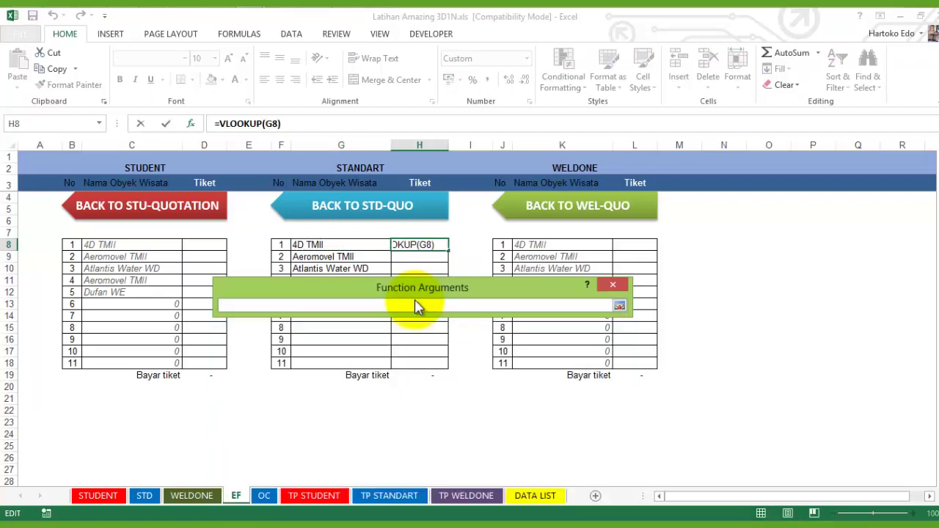
{"action": "key", "text": "alt+Tab"}
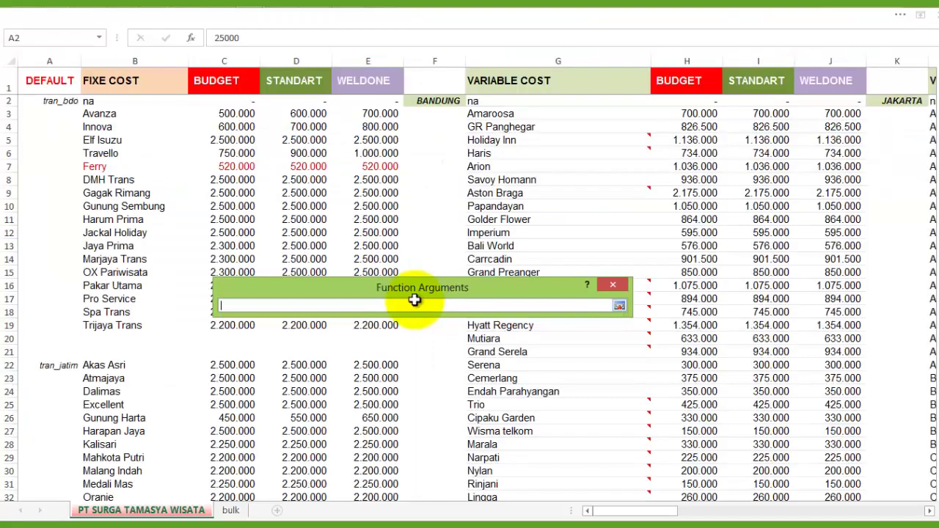
{"action": "scroll", "coordinate": [414, 301], "scroll_direction": "right", "scroll_amount": 5}
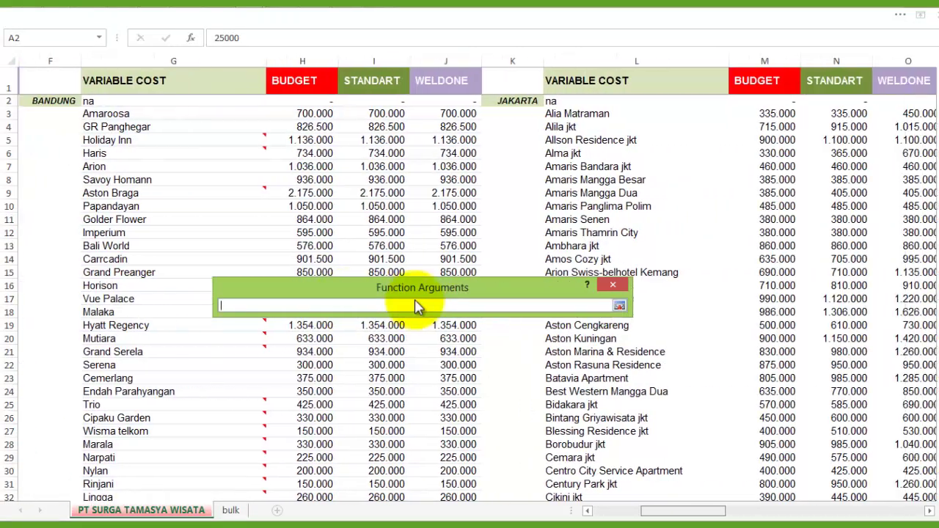
{"action": "scroll", "coordinate": [414, 305], "scroll_direction": "right", "scroll_amount": 3}
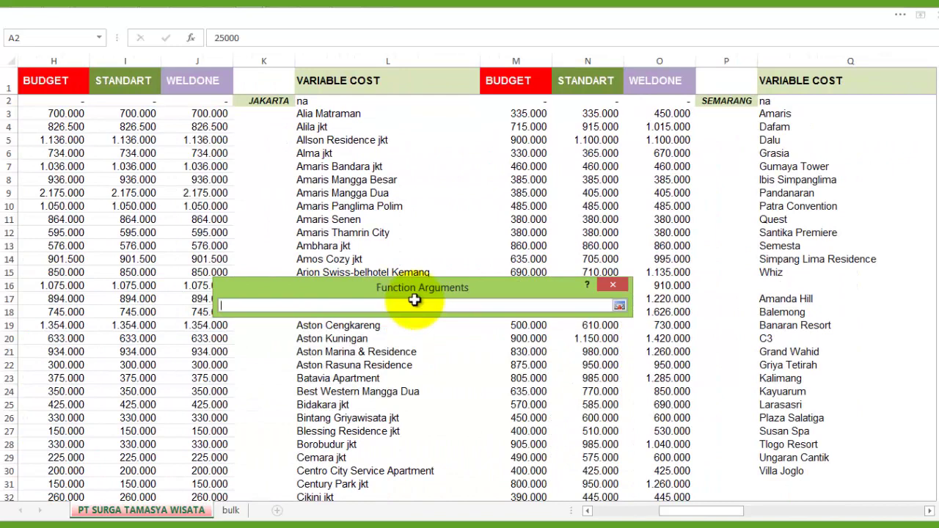
{"action": "left_click_drag", "start_coordinate": [330, 100], "coordinate": [679, 378]}
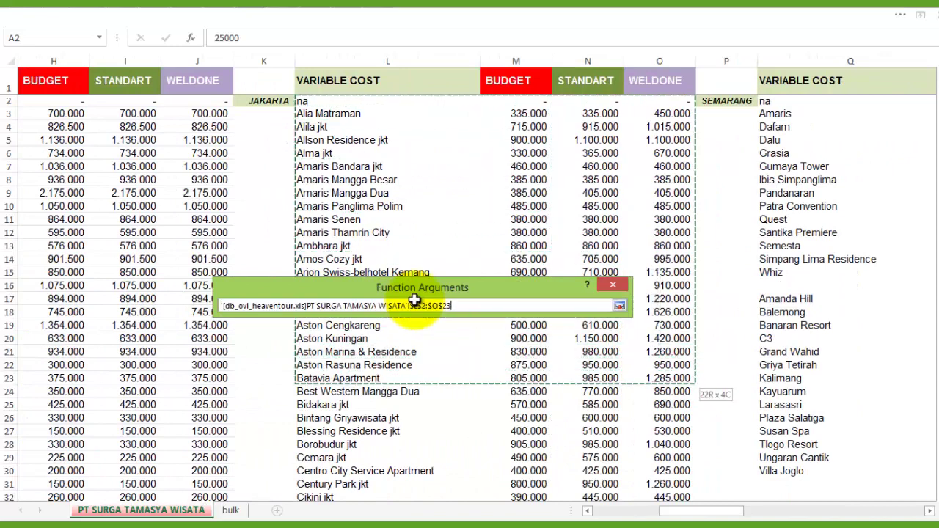
{"action": "key", "text": "shift+Down"}
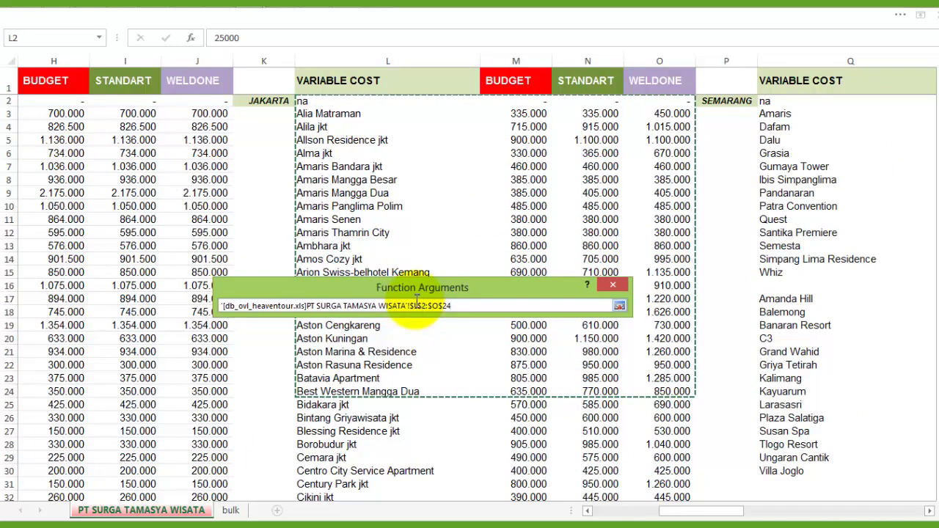
{"action": "key", "text": "shift+Left"}
{"action": "key", "text": "shift+Left"}
{"action": "key", "text": "BackSpace"}
{"action": "key", "text": "BackSpace"}
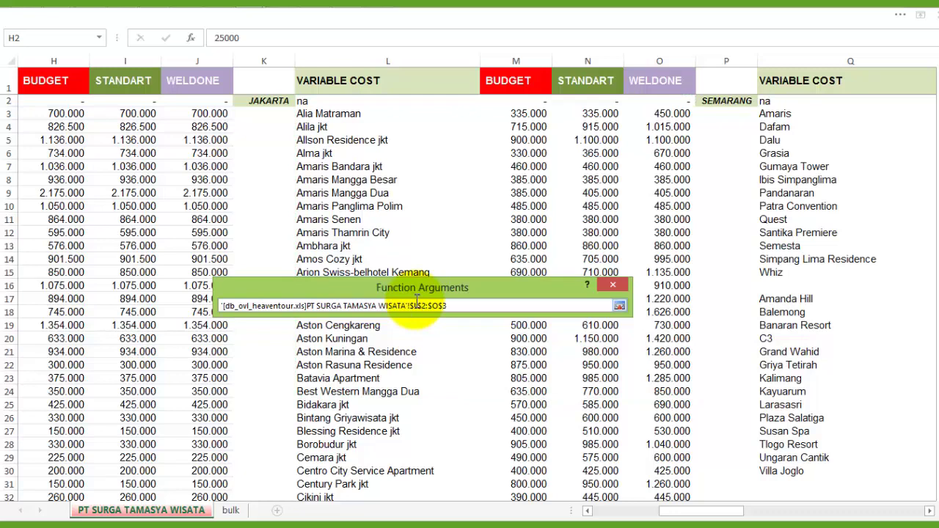
{"action": "type", "text": "3000"}
{"action": "key", "text": "Return"}
- Set the column index number of the H8 VLOOKUP to 3
{"action": "key", "text": "Tab"}
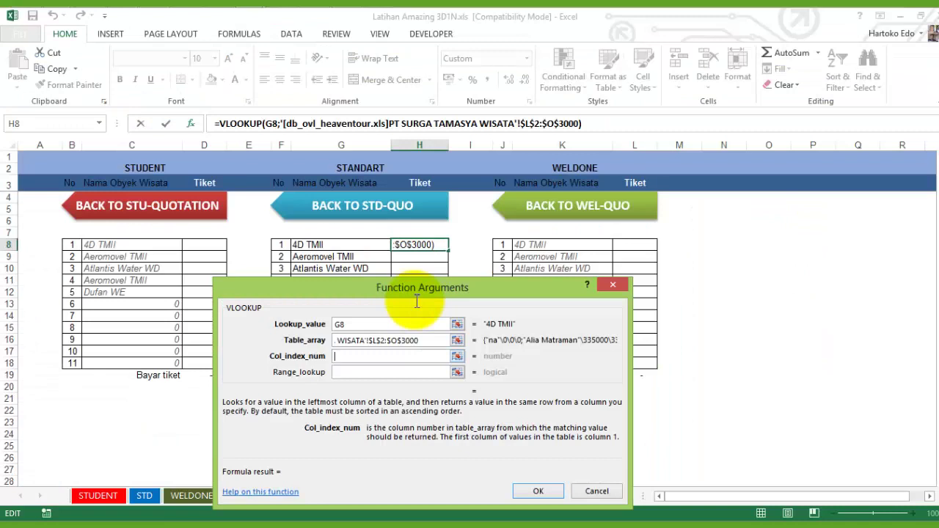
{"action": "type", "text": "3"}
{"action": "key", "text": "Tab"}
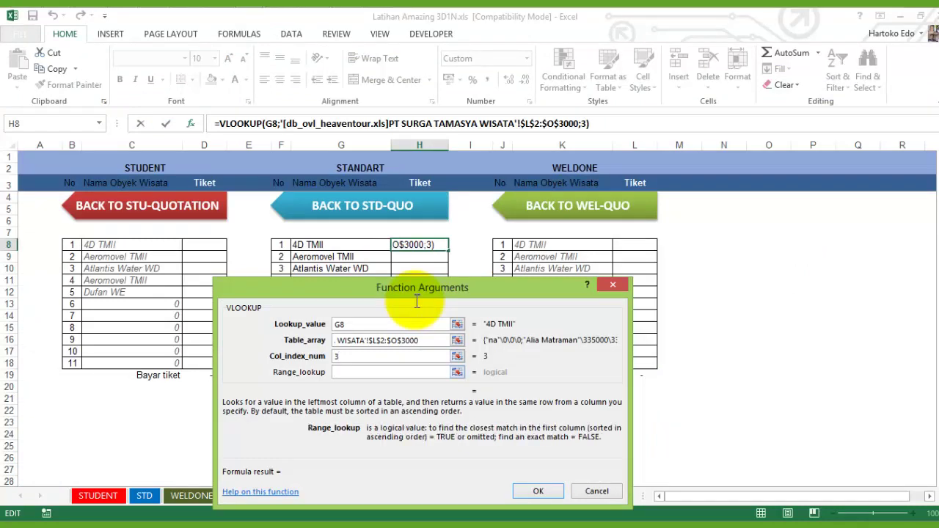
- Set the H8 VLOOKUP's range lookup to 0 and fill the finished formula down the STANDART Tiket column to H18
{"action": "type", "text": "0"}
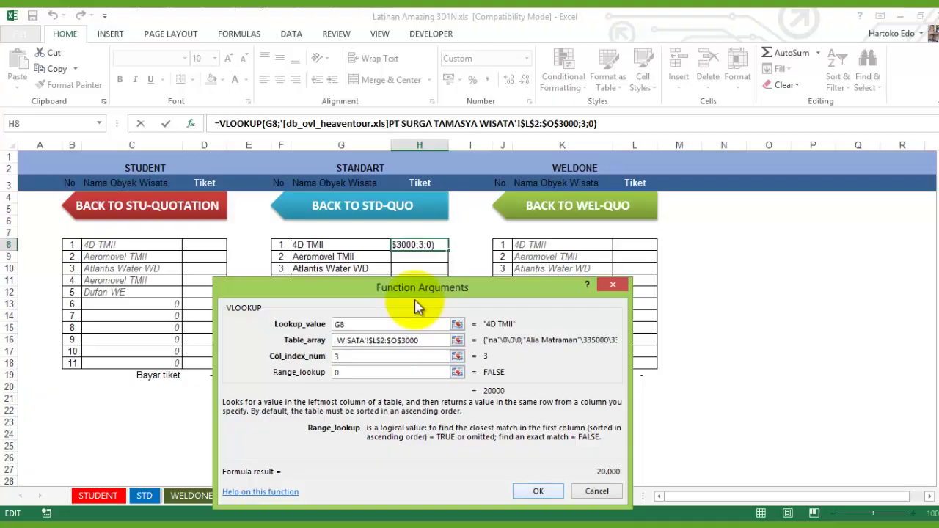
{"action": "key", "text": "Return"}
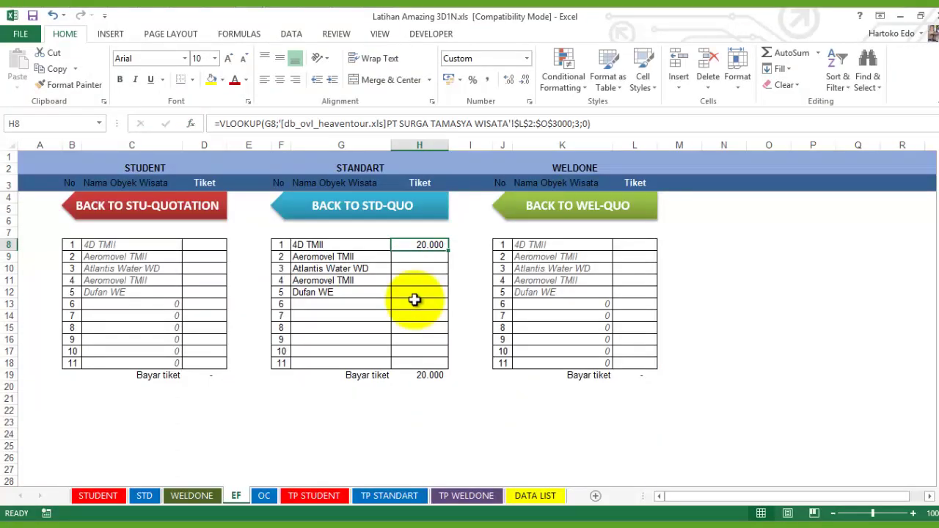
{"action": "key", "text": "Left"}
{"action": "key", "text": "Left"}
{"action": "key", "text": "Left"}
{"action": "key", "text": "Left"}
{"action": "left_click_drag", "start_coordinate": [448, 251], "coordinate": [446, 352]}
{"action": "left_click_drag", "start_coordinate": [416, 300], "coordinate": [415, 301]}
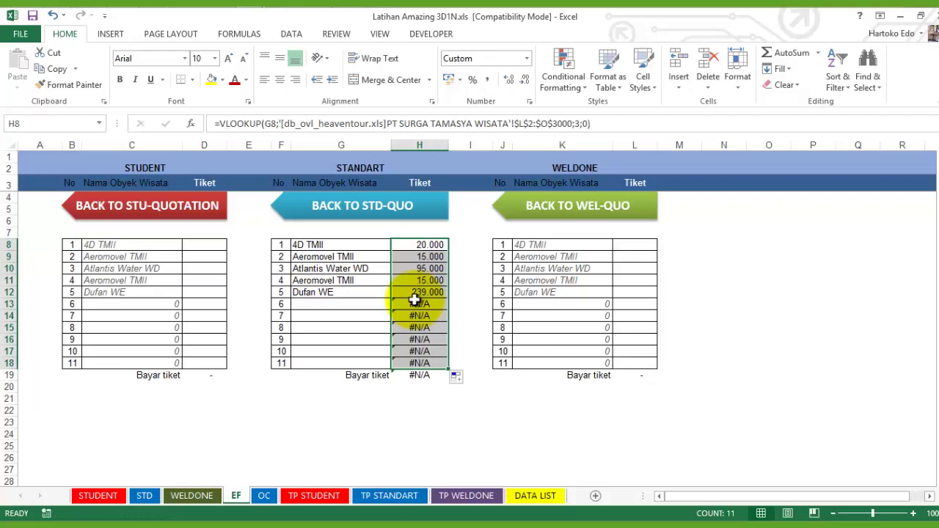
- Set the sixth and seventh STANDART attractions, in G13 and G14, to na from their dropdown lists
{"action": "left_click", "coordinate": [355, 303]}
{"action": "key", "text": "alt+Down"}
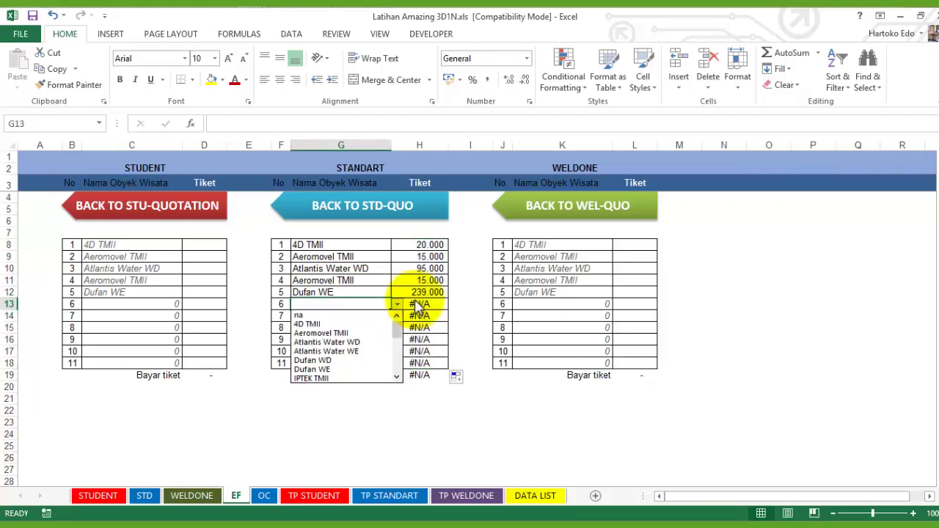
{"action": "key", "text": "Down"}
{"action": "key", "text": "Return"}
{"action": "key", "text": "Return"}
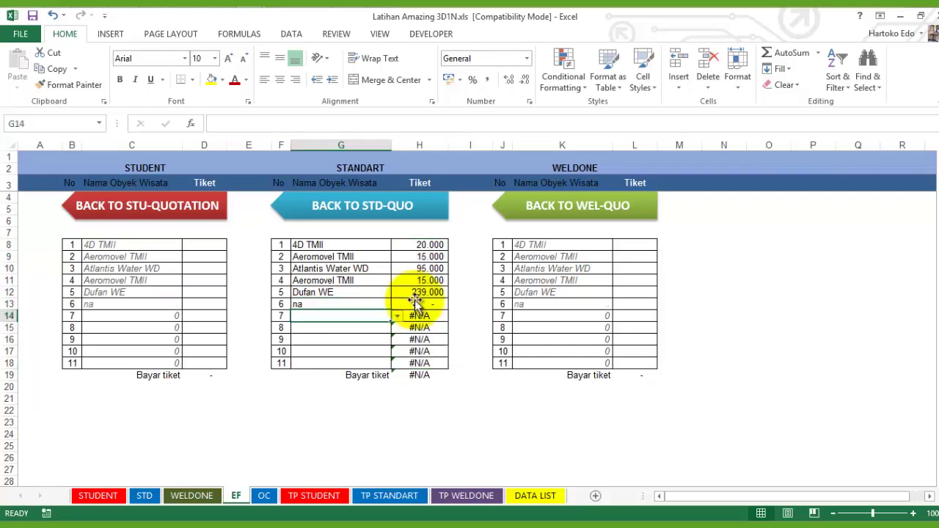
{"action": "key", "text": "alt+Down"}
{"action": "key", "text": "Down"}
{"action": "key", "text": "Return"}
{"action": "key", "text": "Return"}
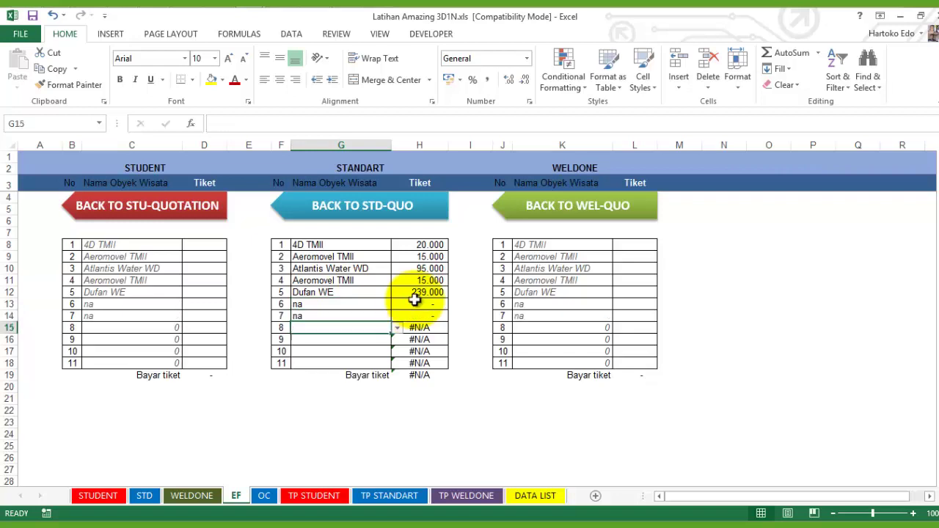
- Set the eighth and ninth STANDART attractions, in G15 and G16, to na from their dropdown lists
{"action": "key", "text": "alt+Down"}
{"action": "key", "text": "Down"}
{"action": "key", "text": "Return"}
{"action": "key", "text": "Return"}
{"action": "key", "text": "alt+Down"}
{"action": "key", "text": "Down"}
{"action": "key", "text": "Return"}
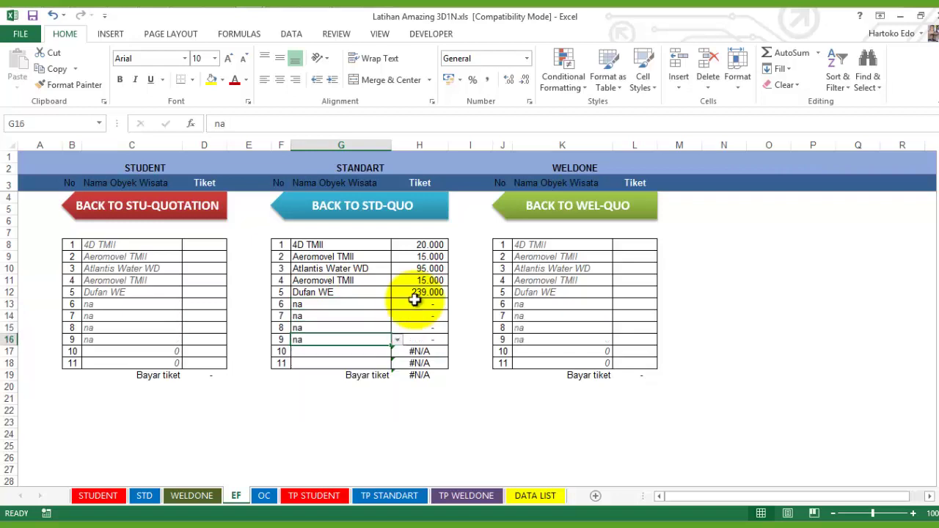
- Set the tenth and eleventh STANDART attractions, in G17 and G18, to na from their dropdown lists
{"action": "key", "text": "Return"}
{"action": "key", "text": "alt+Down"}
{"action": "key", "text": "Down"}
{"action": "key", "text": "Return"}
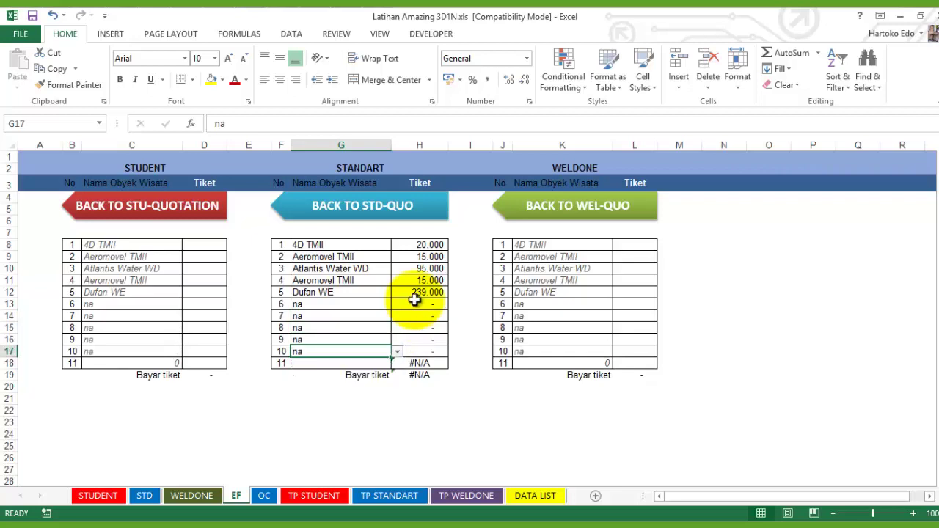
{"action": "key", "text": "Return"}
{"action": "key", "text": "alt+Down"}
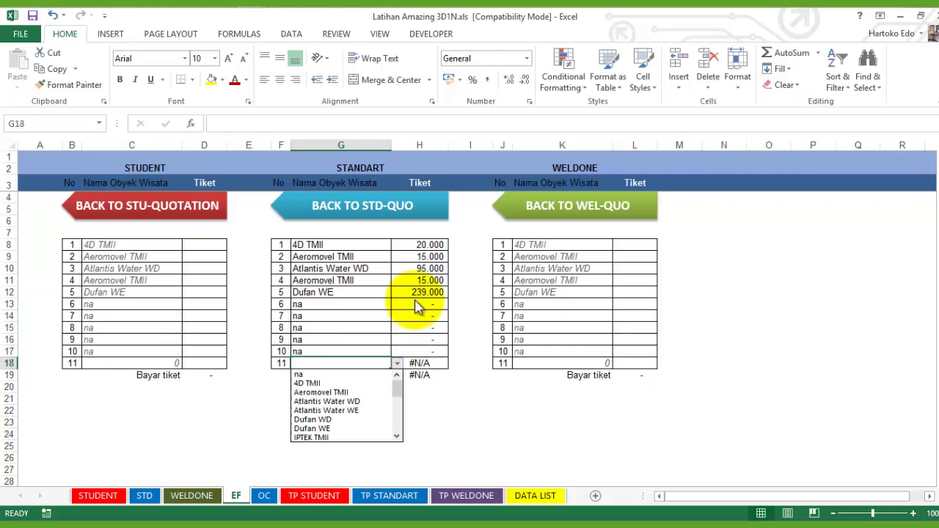
{"action": "key", "text": "Down"}
{"action": "key", "text": "Return"}
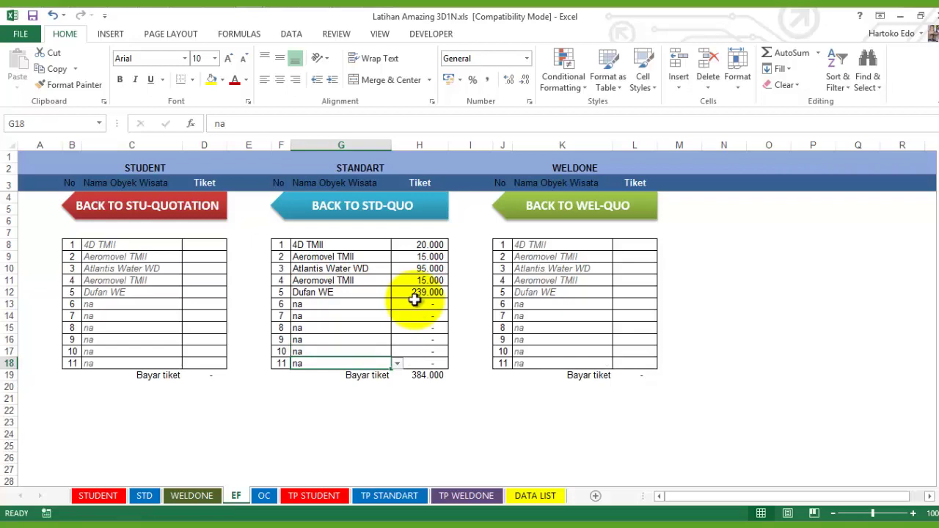
- Copy the VLOOKUP formula from H8 into the first STUDENT Tiket cell, D8
{"action": "key", "text": "Up"}
{"action": "key", "text": "Up"}
{"action": "key", "text": "Up"}
{"action": "key", "text": "Up"}
{"action": "key", "text": "Up"}
{"action": "key", "text": "Up"}
{"action": "key", "text": "Up"}
{"action": "key", "text": "Up"}
{"action": "key", "text": "Up"}
{"action": "key", "text": "Up"}
{"action": "key", "text": "Left"}
{"action": "key", "text": "Left"}
{"action": "key", "text": "Left"}
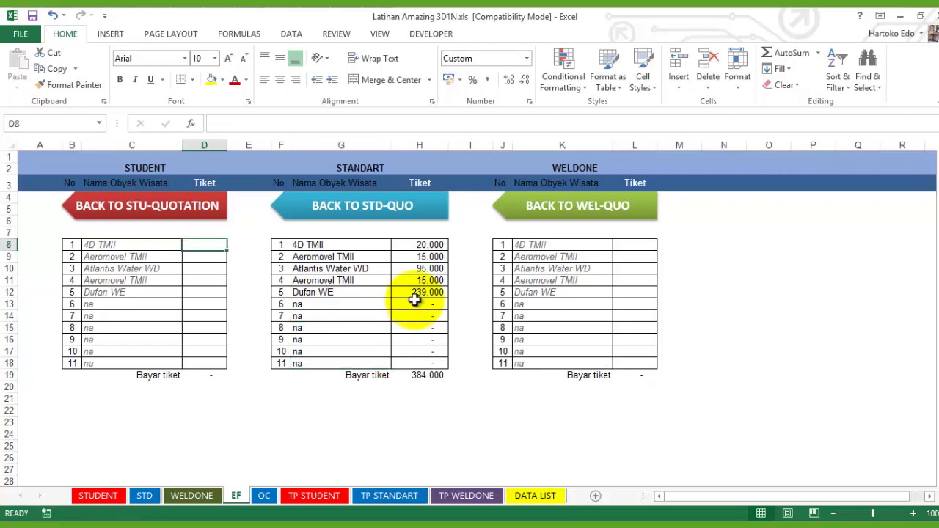
{"action": "key", "text": "Right"}
{"action": "key", "text": "Right"}
{"action": "key", "text": "Right"}
{"action": "key", "text": "Right"}
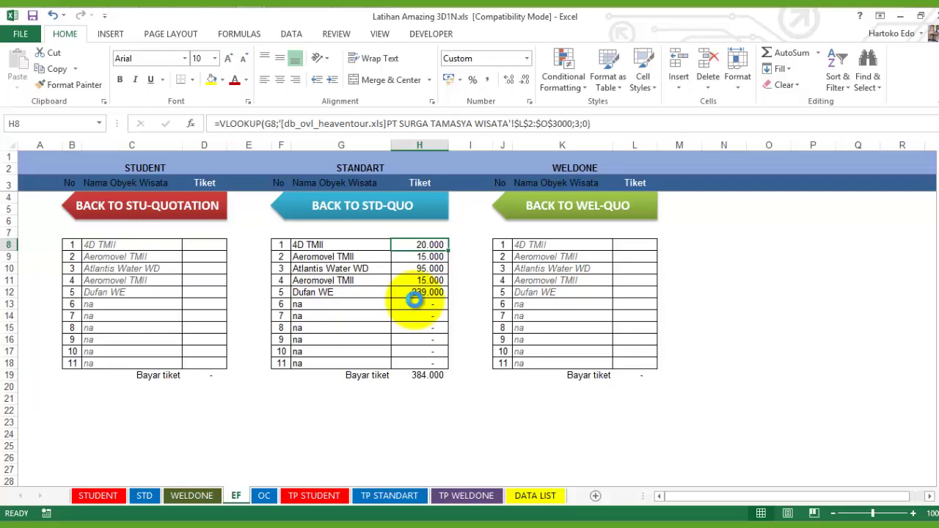
{"action": "key", "text": "ctrl+c"}
{"action": "key", "text": "ctrl+Home"}
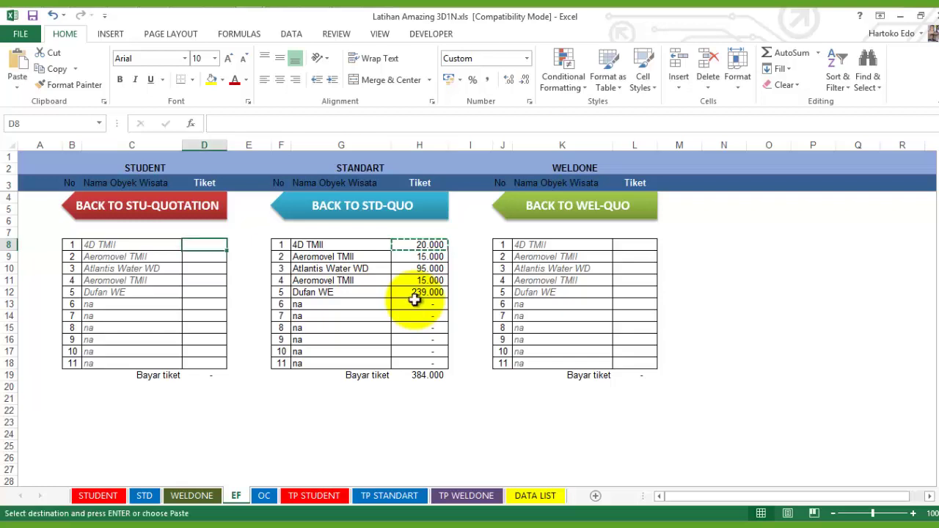
{"action": "key", "text": "Return"}
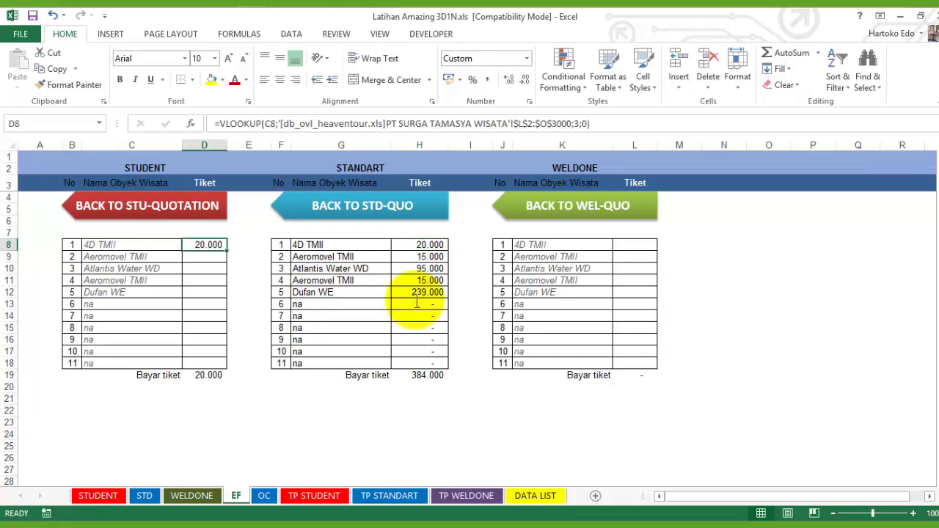
- Change the D8 VLOOKUP's column index number to 2 and fill the formula down the STUDENT Tiket column to D18
{"action": "left_click", "coordinate": [578, 123]}
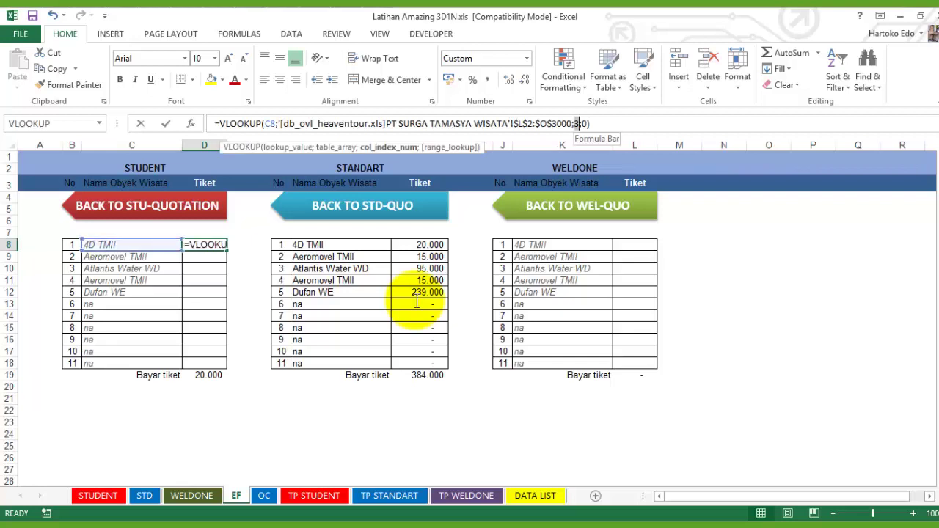
{"action": "type", "text": "2"}
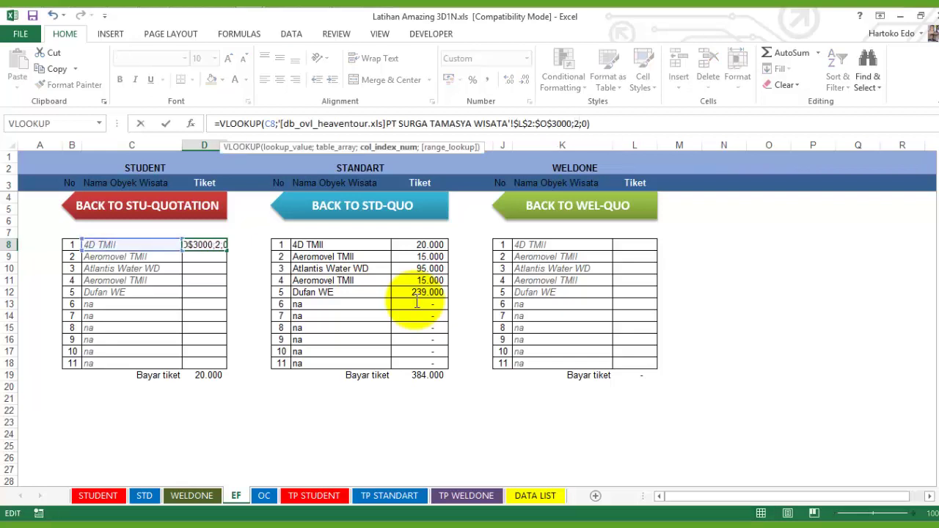
{"action": "key", "text": "Return"}
{"action": "key", "text": "Up"}
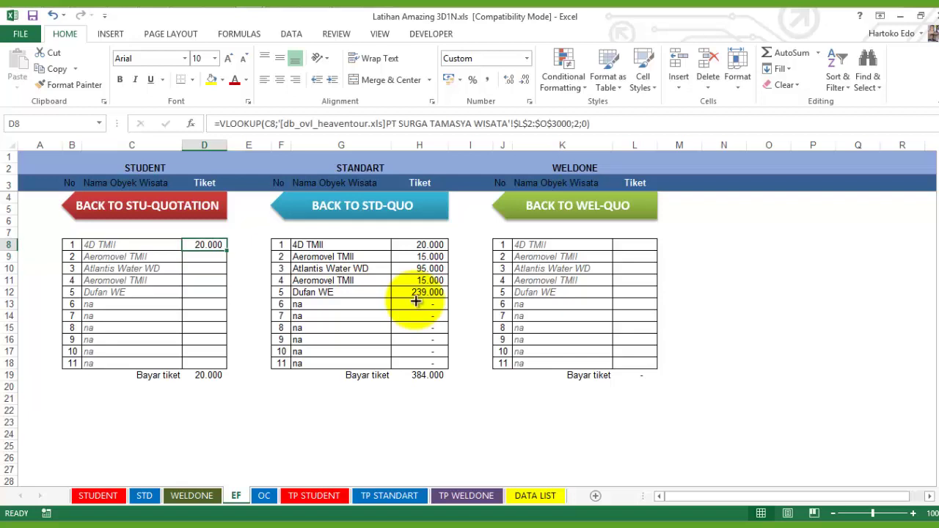
{"action": "left_click_drag", "start_coordinate": [227, 250], "coordinate": [228, 365]}
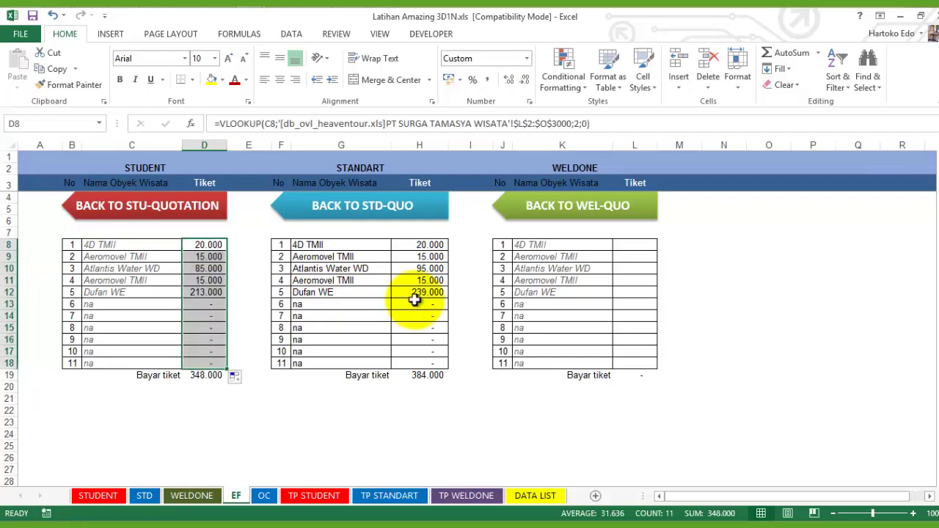
- Copy the STANDART VLOOKUP formula from H8 into the first WELDONE Tiket cell, L8
{"action": "key", "text": "Right"}
{"action": "key", "text": "Right"}
{"action": "key", "text": "Right"}
{"action": "key", "text": "Right"}
{"action": "key", "text": "ctrl+c"}
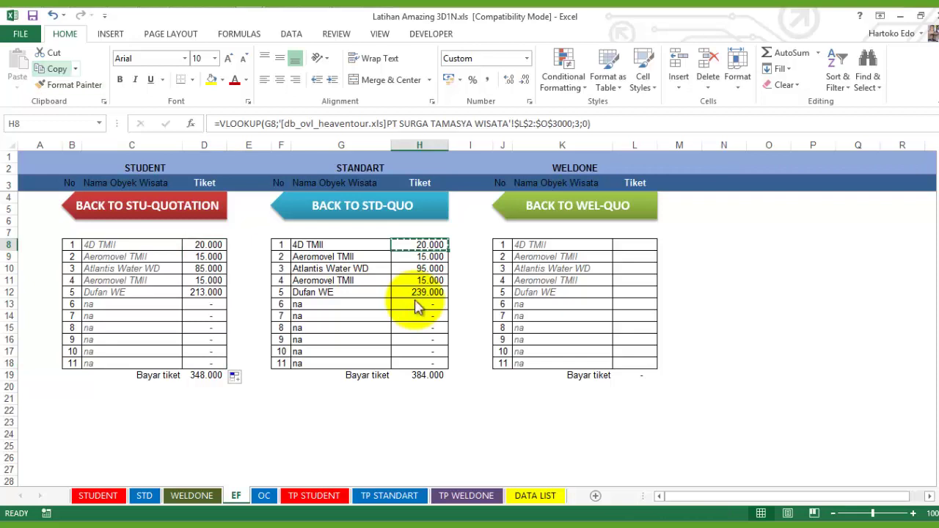
{"action": "key", "text": "Right"}
{"action": "key", "text": "Right"}
{"action": "key", "text": "Right"}
{"action": "key", "text": "Right"}
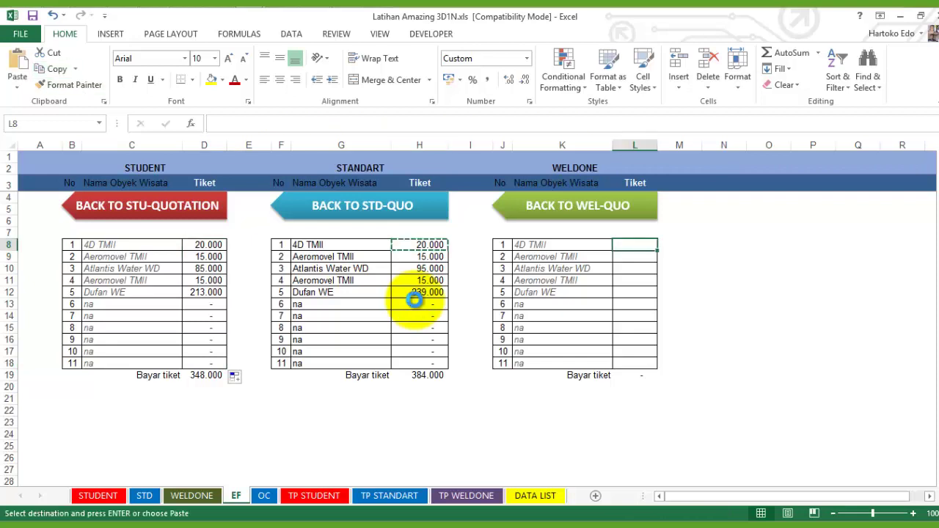
{"action": "key", "text": "Return"}
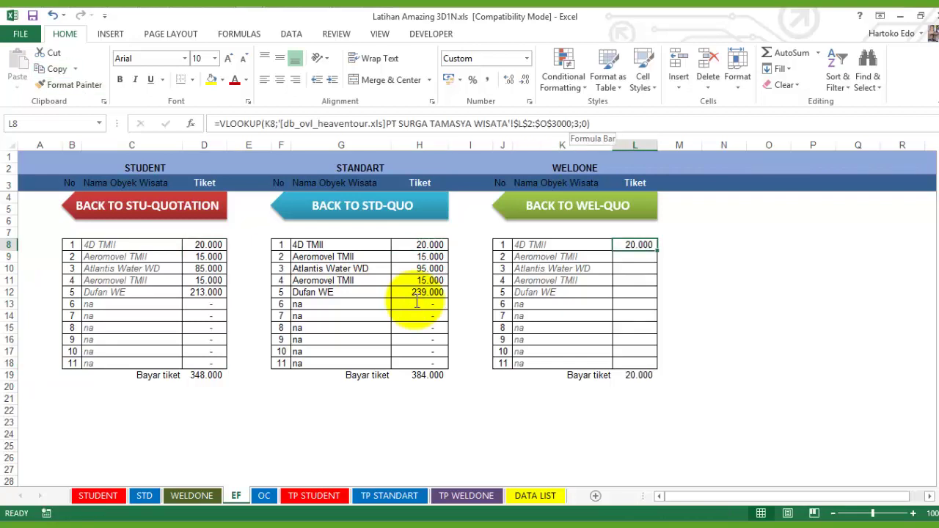
- Change the L8 VLOOKUP's column index number to 4 and fill the formula down the WELDONE Tiket column to L18
{"action": "left_click_drag", "start_coordinate": [574, 124], "coordinate": [580, 124]}
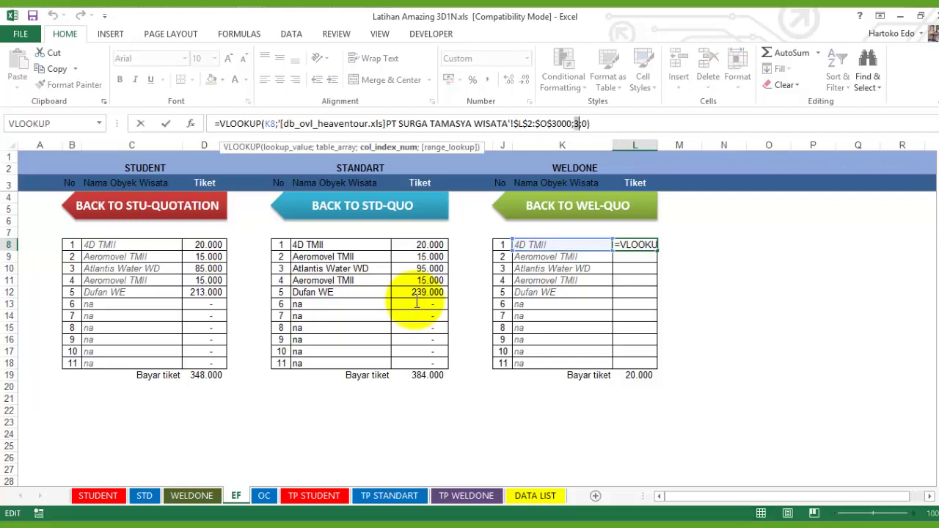
{"action": "type", "text": "4"}
{"action": "key", "text": "ctrl+Return"}
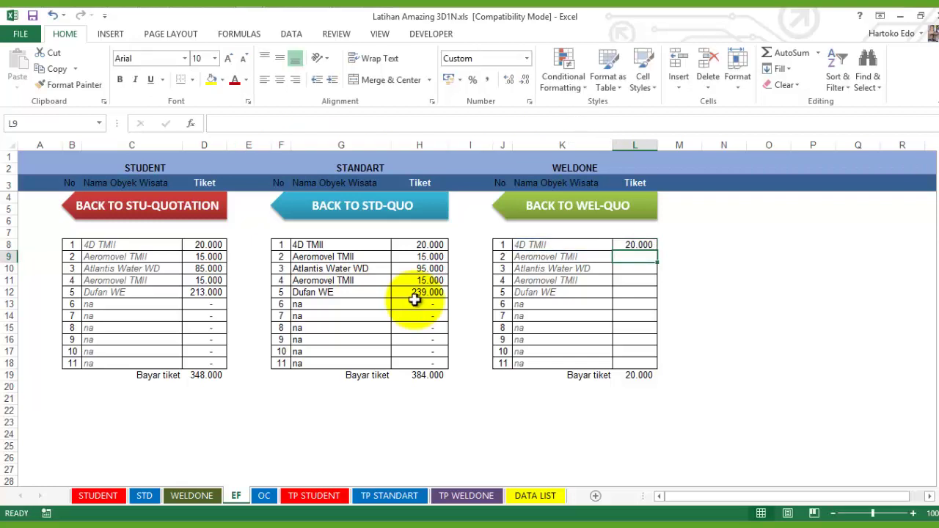
{"action": "left_click_drag", "start_coordinate": [657, 250], "coordinate": [646, 365]}
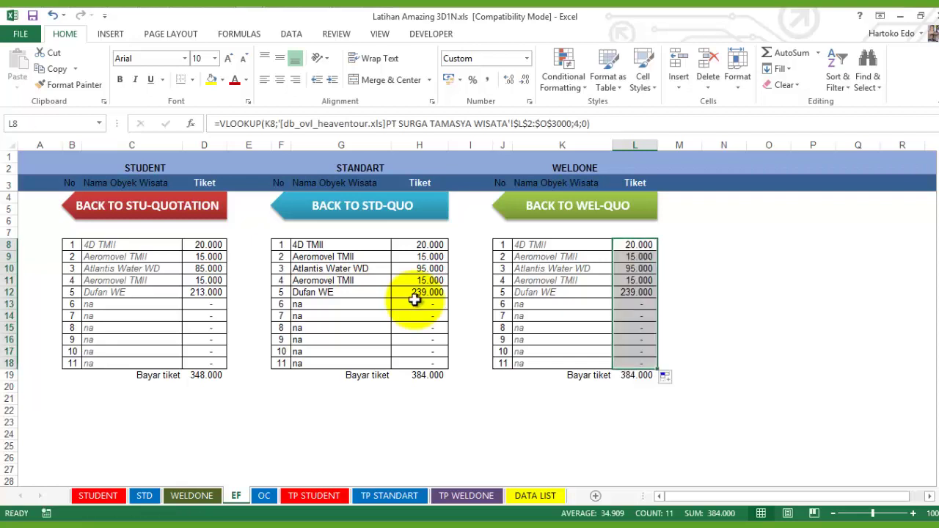
- Examine the Go to Entrance Fee price formula in E39 on the STD sheet
{"action": "left_click", "coordinate": [415, 295]}
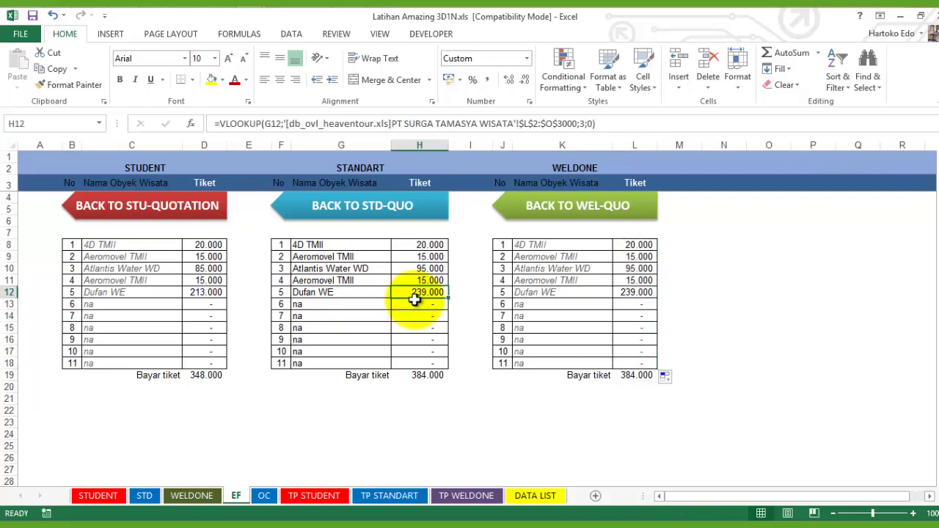
{"action": "key", "text": "ctrl+Page_Up"}
{"action": "key", "text": "ctrl+Page_Up"}
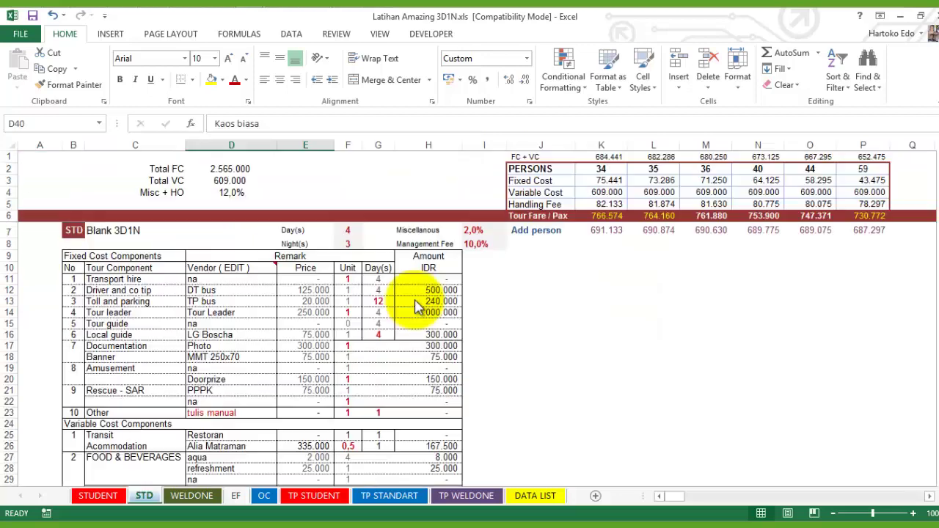
{"action": "key", "text": "Page_Up"}
{"action": "scroll", "coordinate": [415, 302], "scroll_direction": "down", "scroll_amount": 3}
{"action": "scroll", "coordinate": [415, 301], "scroll_direction": "down", "scroll_amount": 2}
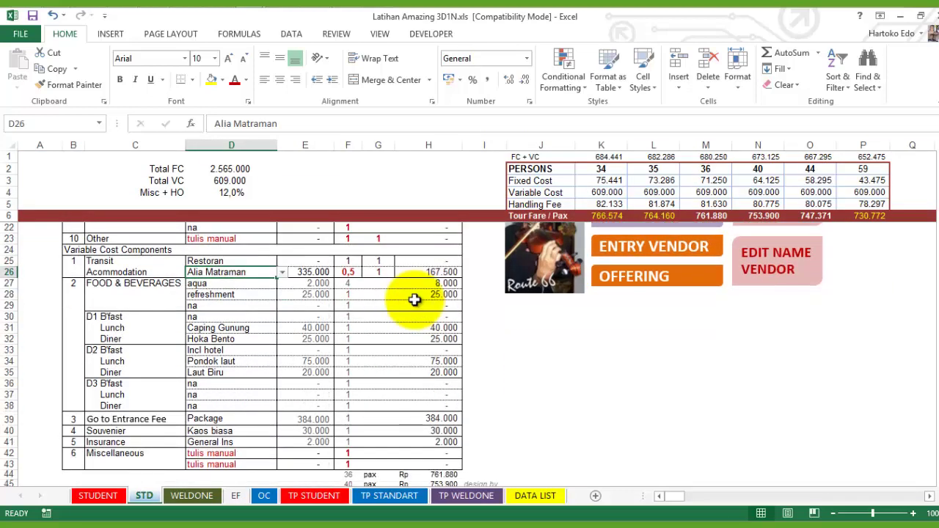
{"action": "left_click", "coordinate": [305, 419]}
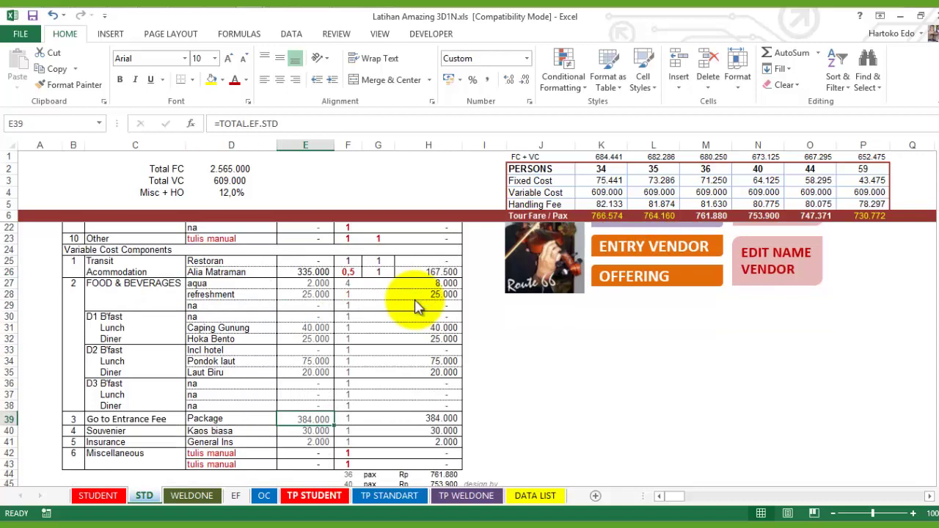
- Check the names and formulas of the STANDART and WELDONE Bayar tiket totals, H19 and L19, on the EF sheet
{"action": "key", "text": "ctrl+Page_Down"}
{"action": "key", "text": "ctrl+Page_Down"}
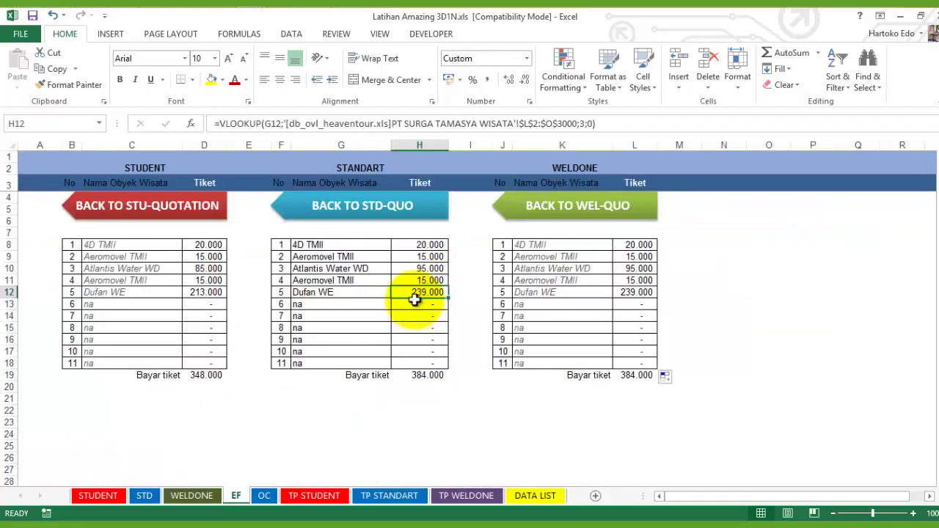
{"action": "key", "text": "ctrl+Down"}
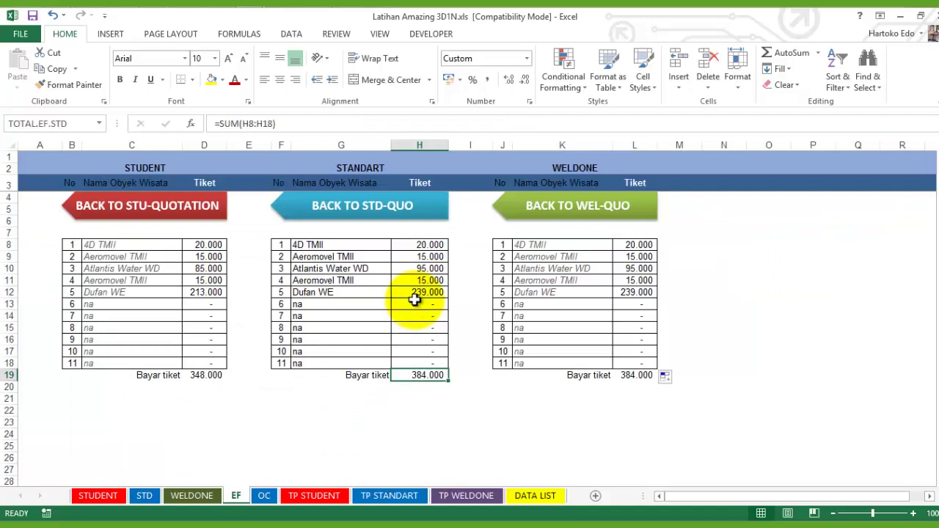
{"action": "key", "text": "Right"}
{"action": "key", "text": "Right"}
{"action": "key", "text": "Right"}
{"action": "key", "text": "Right"}
- Examine the Go to Entrance Fee price formula in E39 on the WELDONE sheet
{"action": "key", "text": "ctrl+Page_Up"}
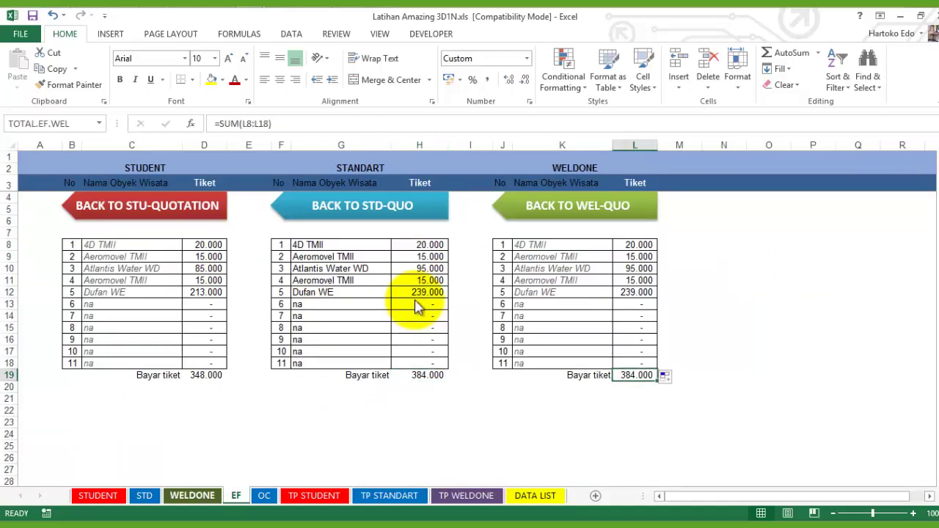
{"action": "scroll", "coordinate": [415, 302], "scroll_direction": "down", "scroll_amount": 5}
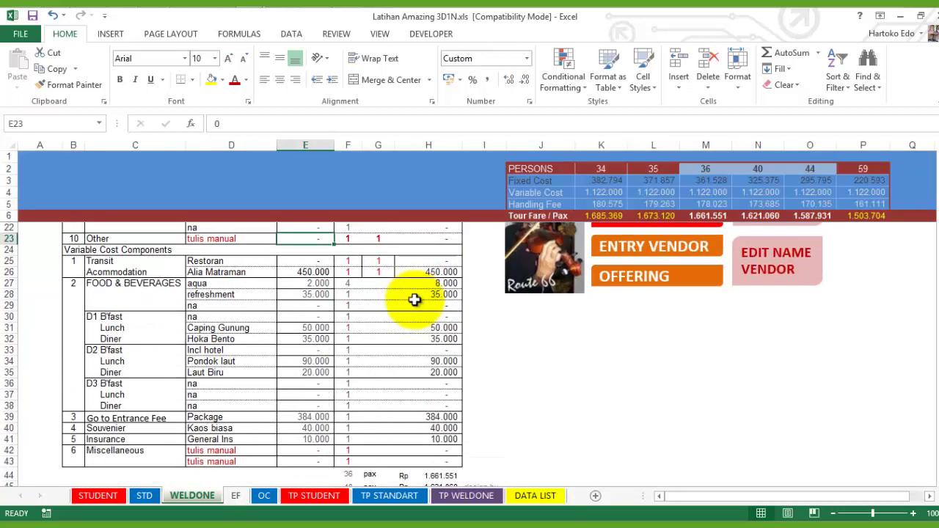
{"action": "key", "text": "Down"}
{"action": "key", "text": "Down"}
{"action": "key", "text": "Down"}
{"action": "key", "text": "Down"}
{"action": "key", "text": "Down"}
{"action": "key", "text": "Down"}
{"action": "key", "text": "Down"}
{"action": "key", "text": "Down"}
{"action": "key", "text": "Down"}
{"action": "key", "text": "Down"}
{"action": "key", "text": "Down"}
{"action": "key", "text": "Down"}
{"action": "key", "text": "Down"}
{"action": "key", "text": "Down"}
{"action": "key", "text": "Down"}
{"action": "key", "text": "Down"}
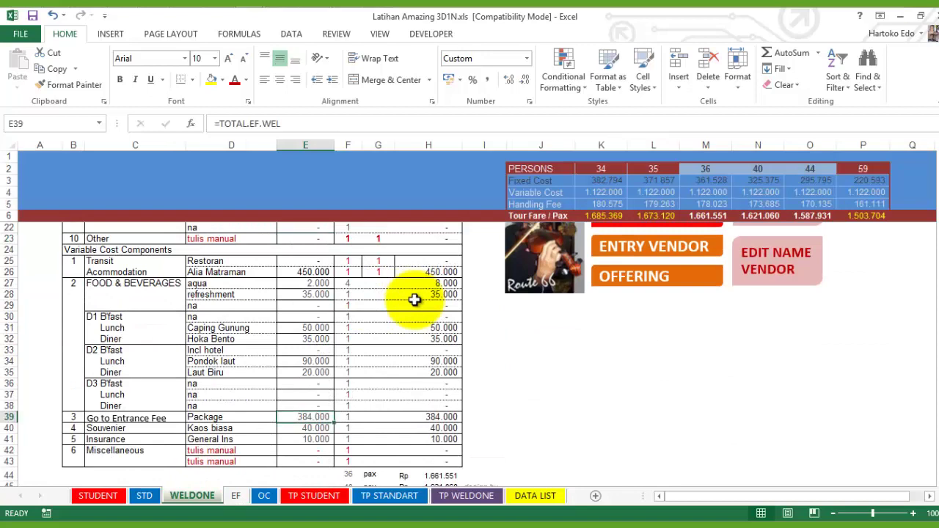
- Examine the Go to Entrance Fee price formula in E39 on the STUDENT sheet
{"action": "key", "text": "ctrl+Page_Up"}
{"action": "key", "text": "ctrl+Page_Up"}
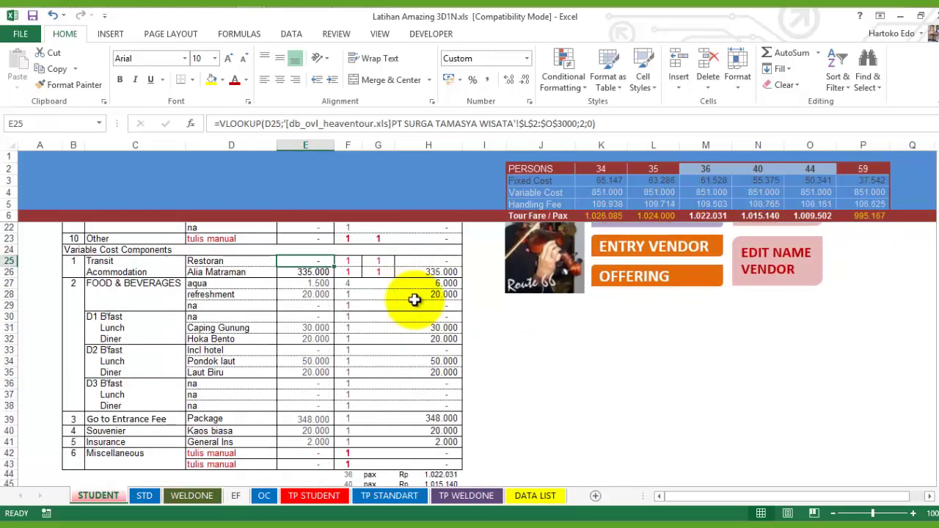
{"action": "key", "text": "Down"}
{"action": "key", "text": "Down"}
{"action": "key", "text": "Down"}
{"action": "key", "text": "Down"}
{"action": "key", "text": "Down"}
{"action": "key", "text": "Down"}
{"action": "key", "text": "Down"}
{"action": "key", "text": "Down"}
{"action": "key", "text": "Down"}
{"action": "key", "text": "Down"}
{"action": "key", "text": "Down"}
{"action": "key", "text": "Down"}
{"action": "key", "text": "Down"}
{"action": "key", "text": "Down"}
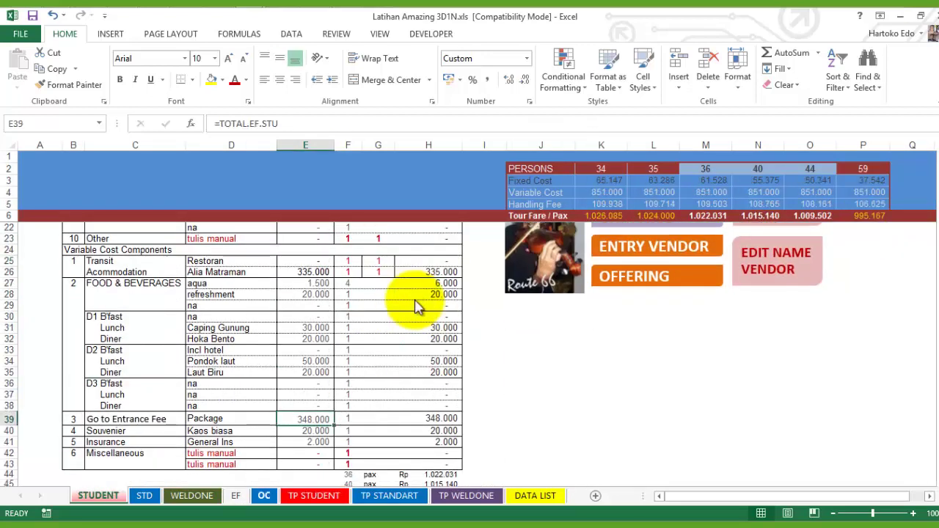
- Check the name and formula of the STUDENT Bayar tiket total in D19 on the EF sheet
{"action": "key", "text": "ctrl+Page_Down"}
{"action": "key", "text": "ctrl+Page_Down"}
{"action": "key", "text": "ctrl+Page_Down"}
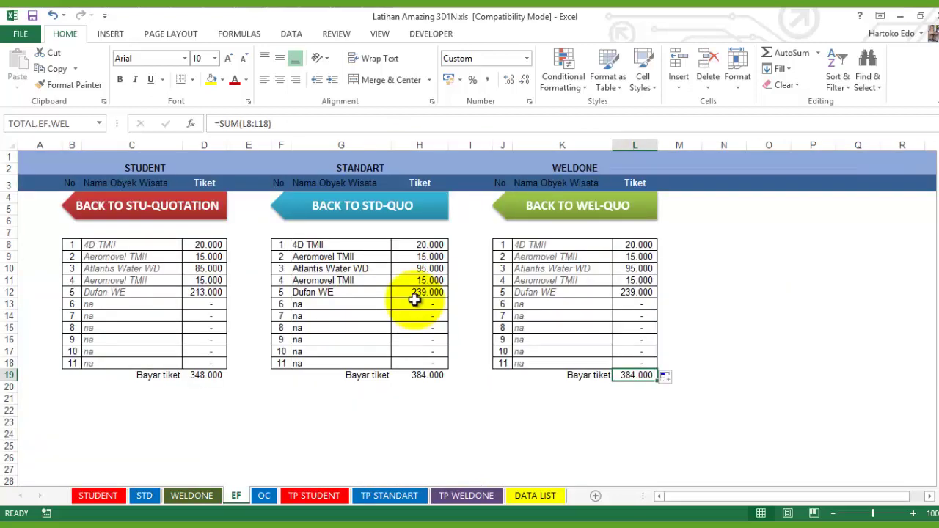
{"action": "key", "text": "Left"}
{"action": "key", "text": "Left"}
{"action": "key", "text": "Left"}
{"action": "key", "text": "Left"}
{"action": "key", "text": "Left"}
{"action": "key", "text": "Left"}
{"action": "key", "text": "Left"}
{"action": "key", "text": "Left"}
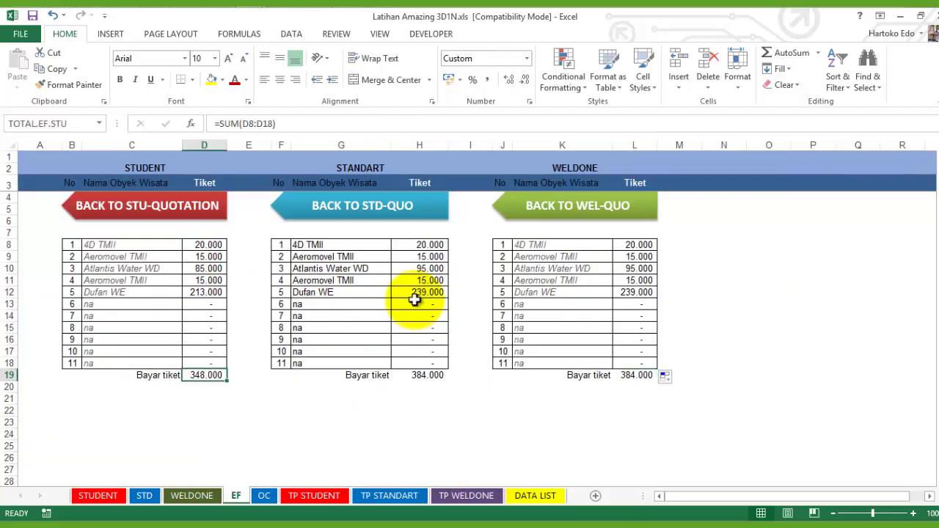